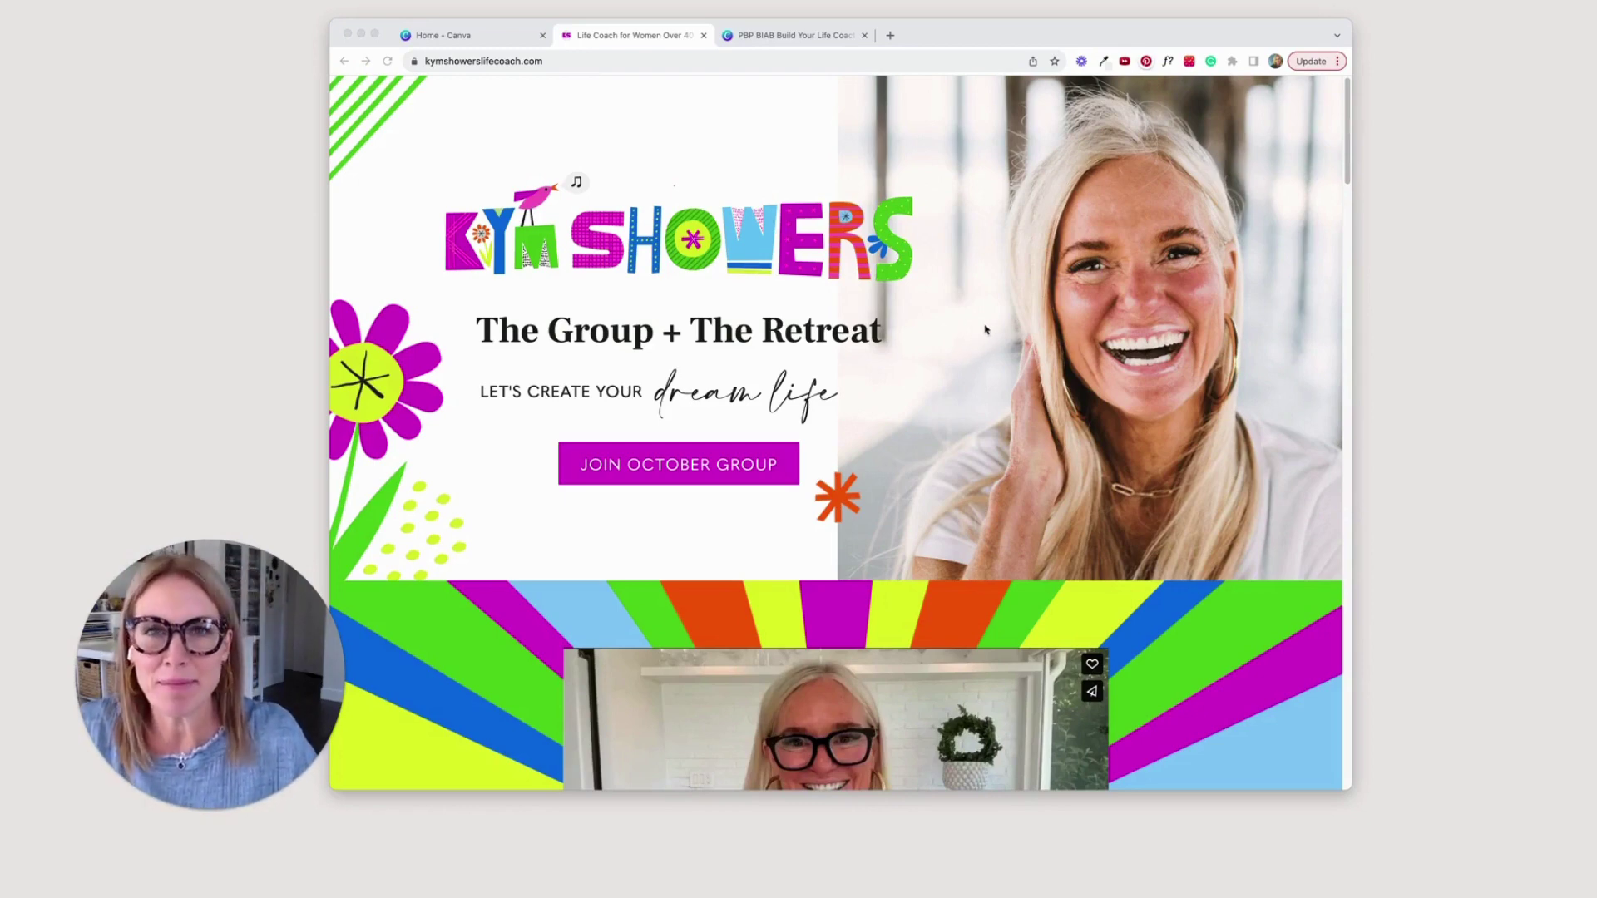
Step: From the Canva home page, go to Mugs under Print in Design spotlight
left_click(475, 37)
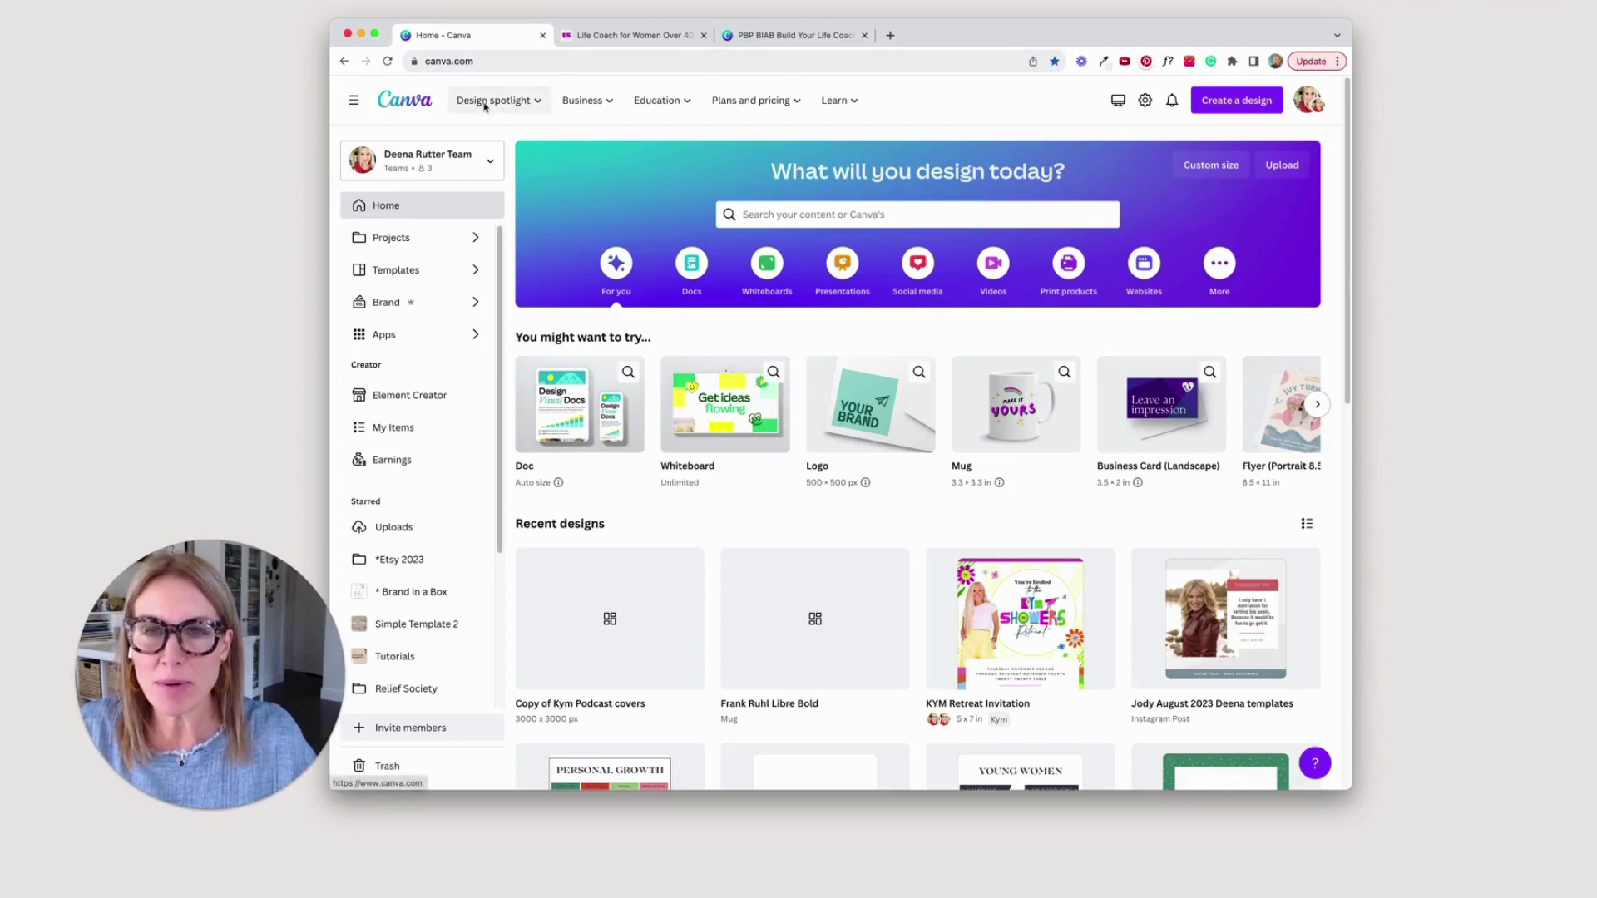
mouse_move(493, 104)
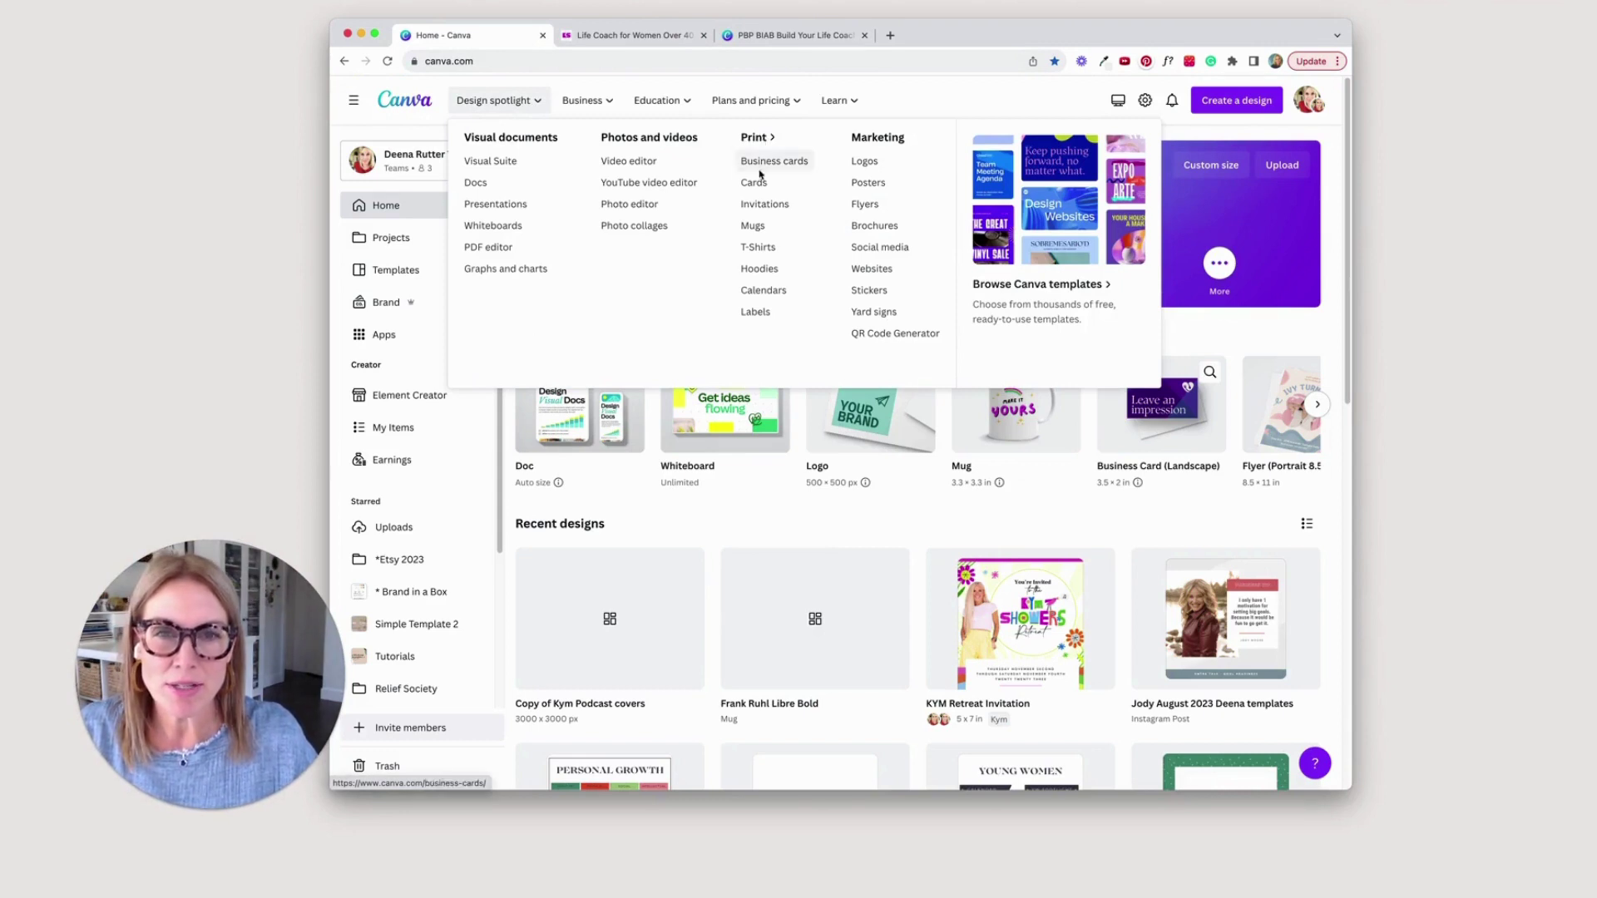
left_click(754, 228)
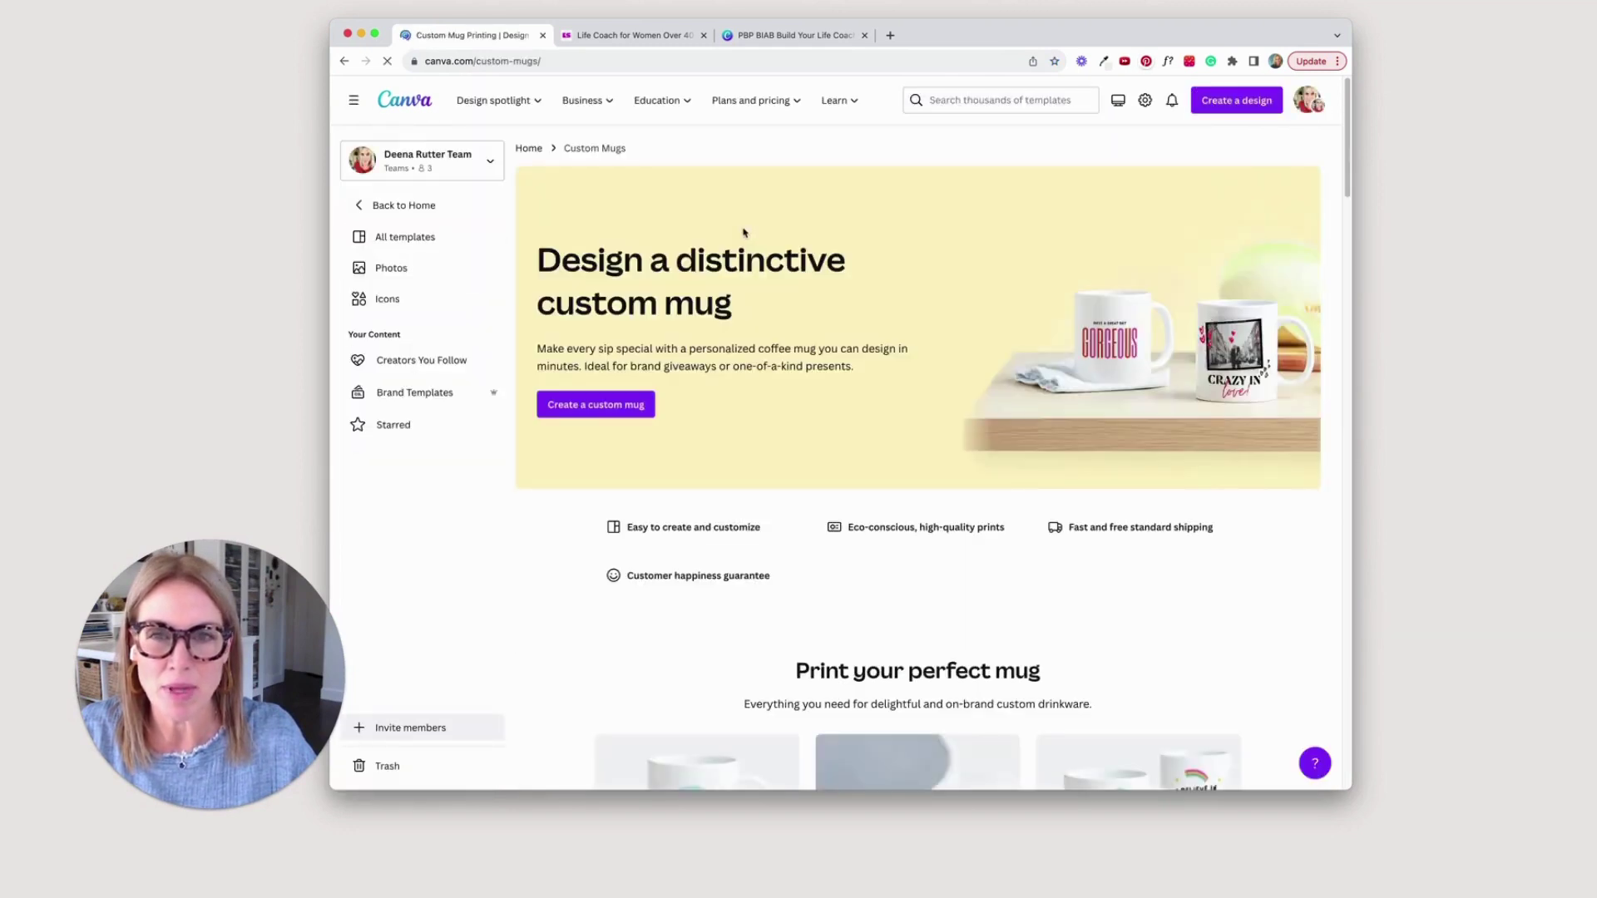
Step: Create a custom mug, opening a blank 'Untitled design - Mug' in the editor
left_click(606, 408)
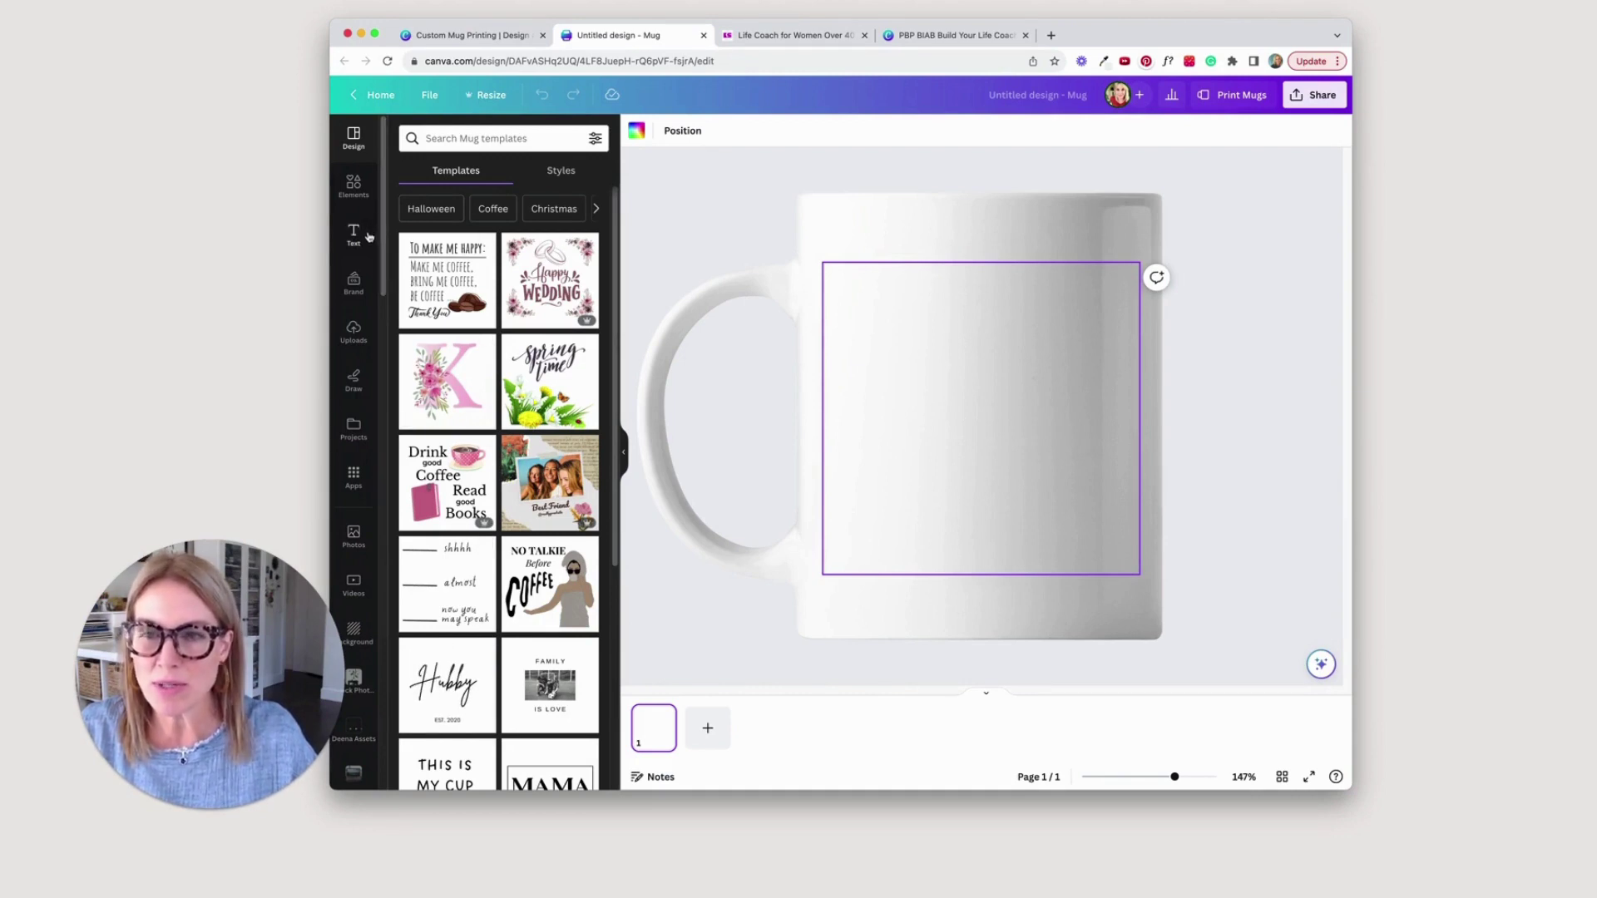
Step: Open the Brand kit and preview the horizontal, Retreat and rainbow Kym Showers logos, deleting each
left_click(343, 292)
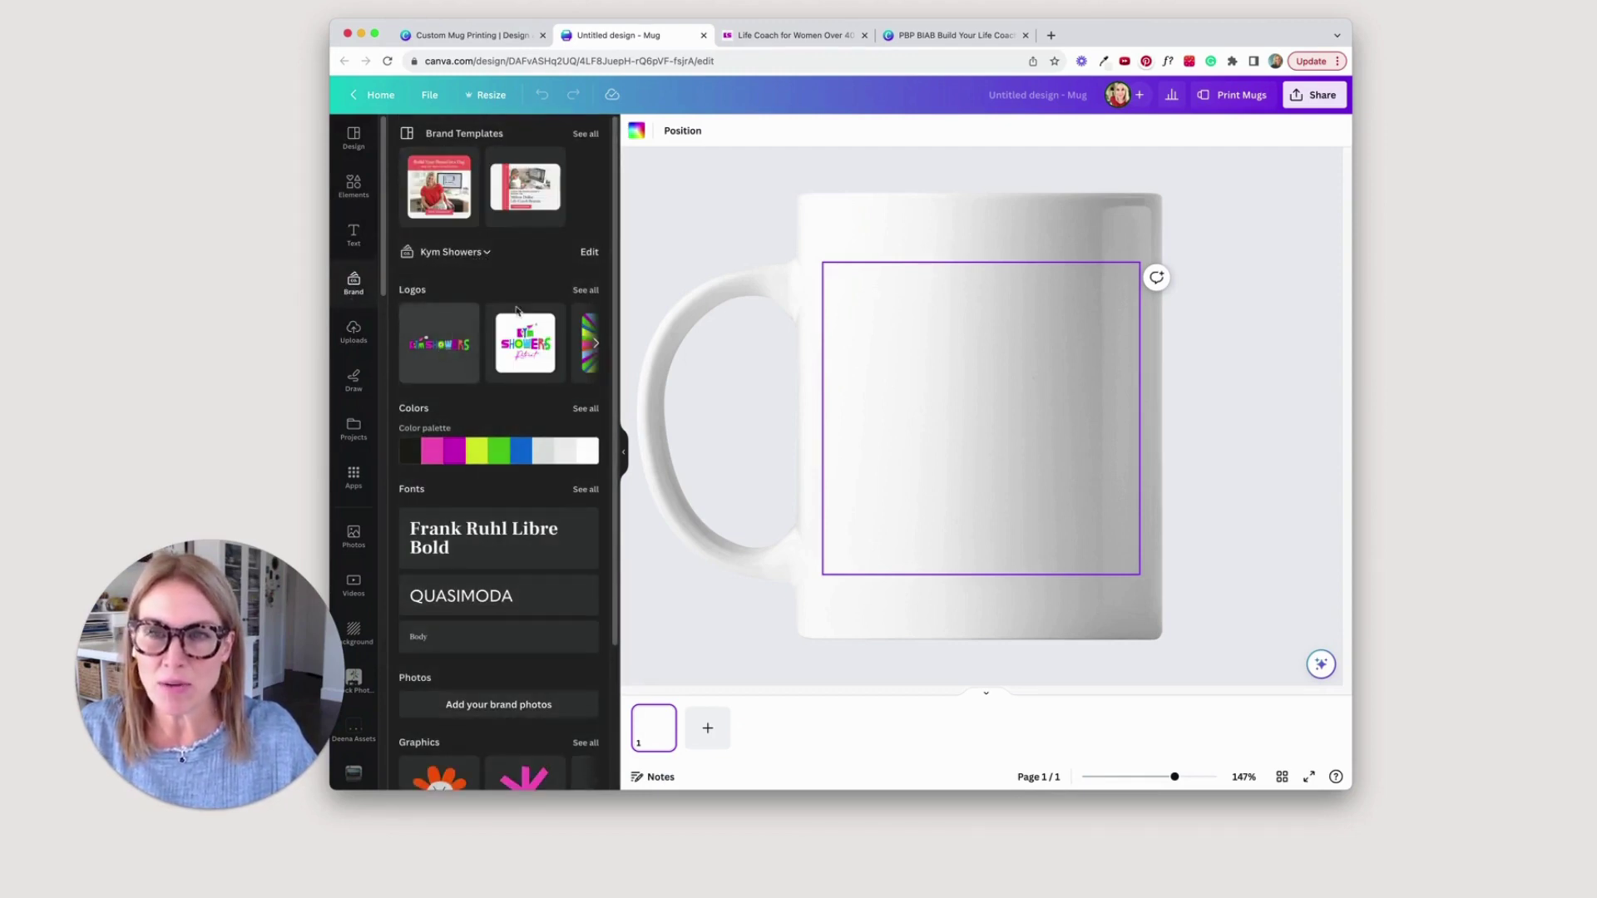
left_click(437, 345)
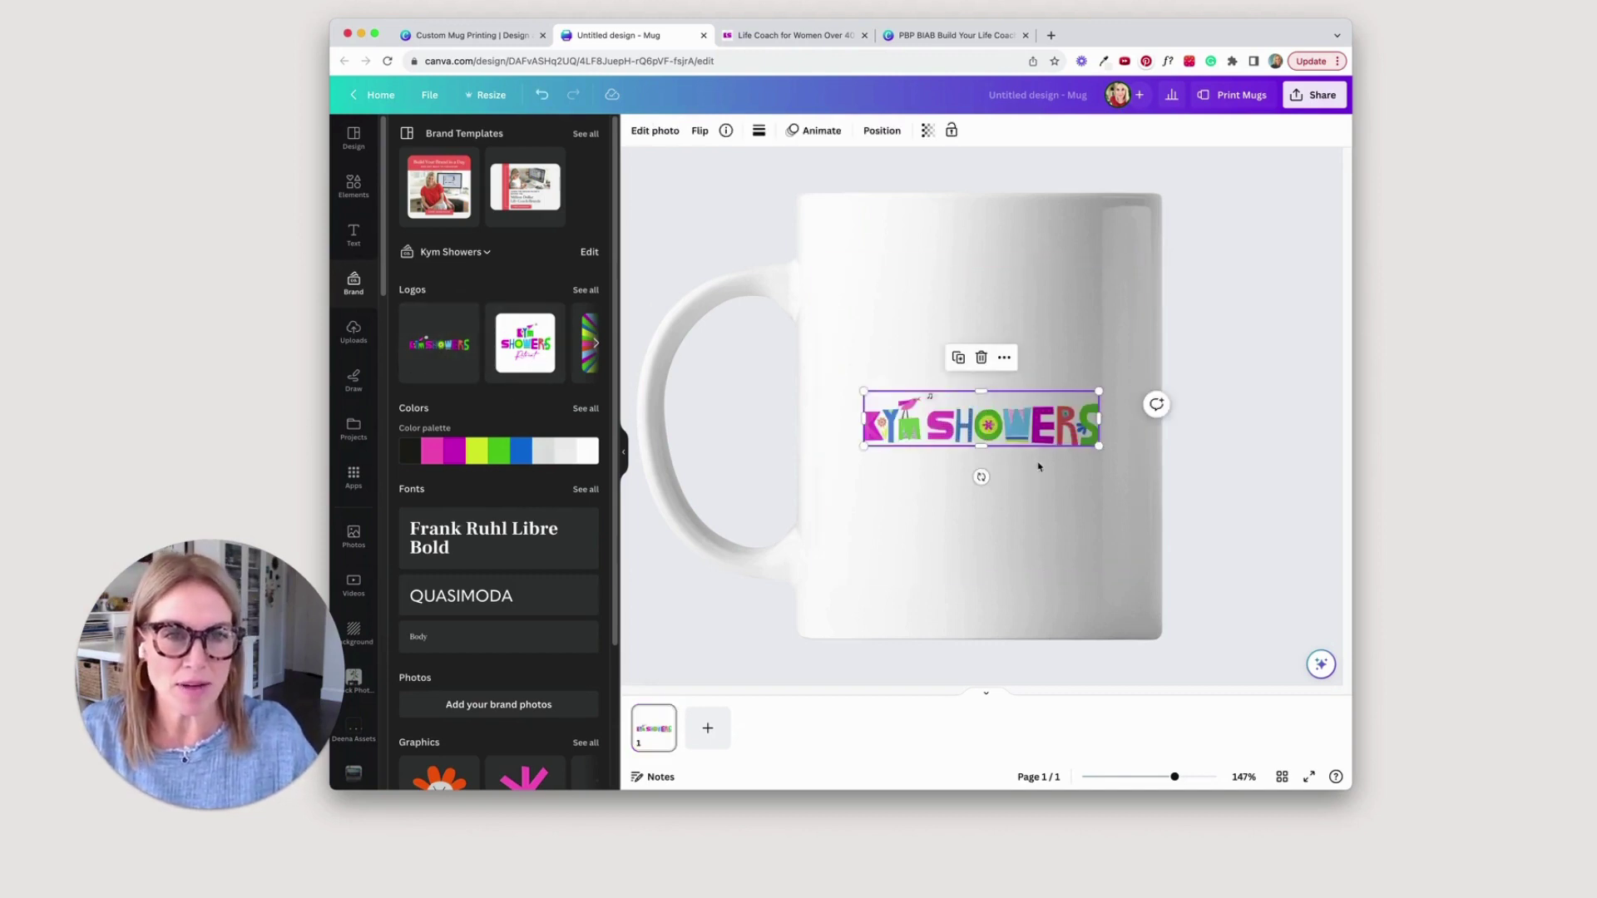
key("Delete")
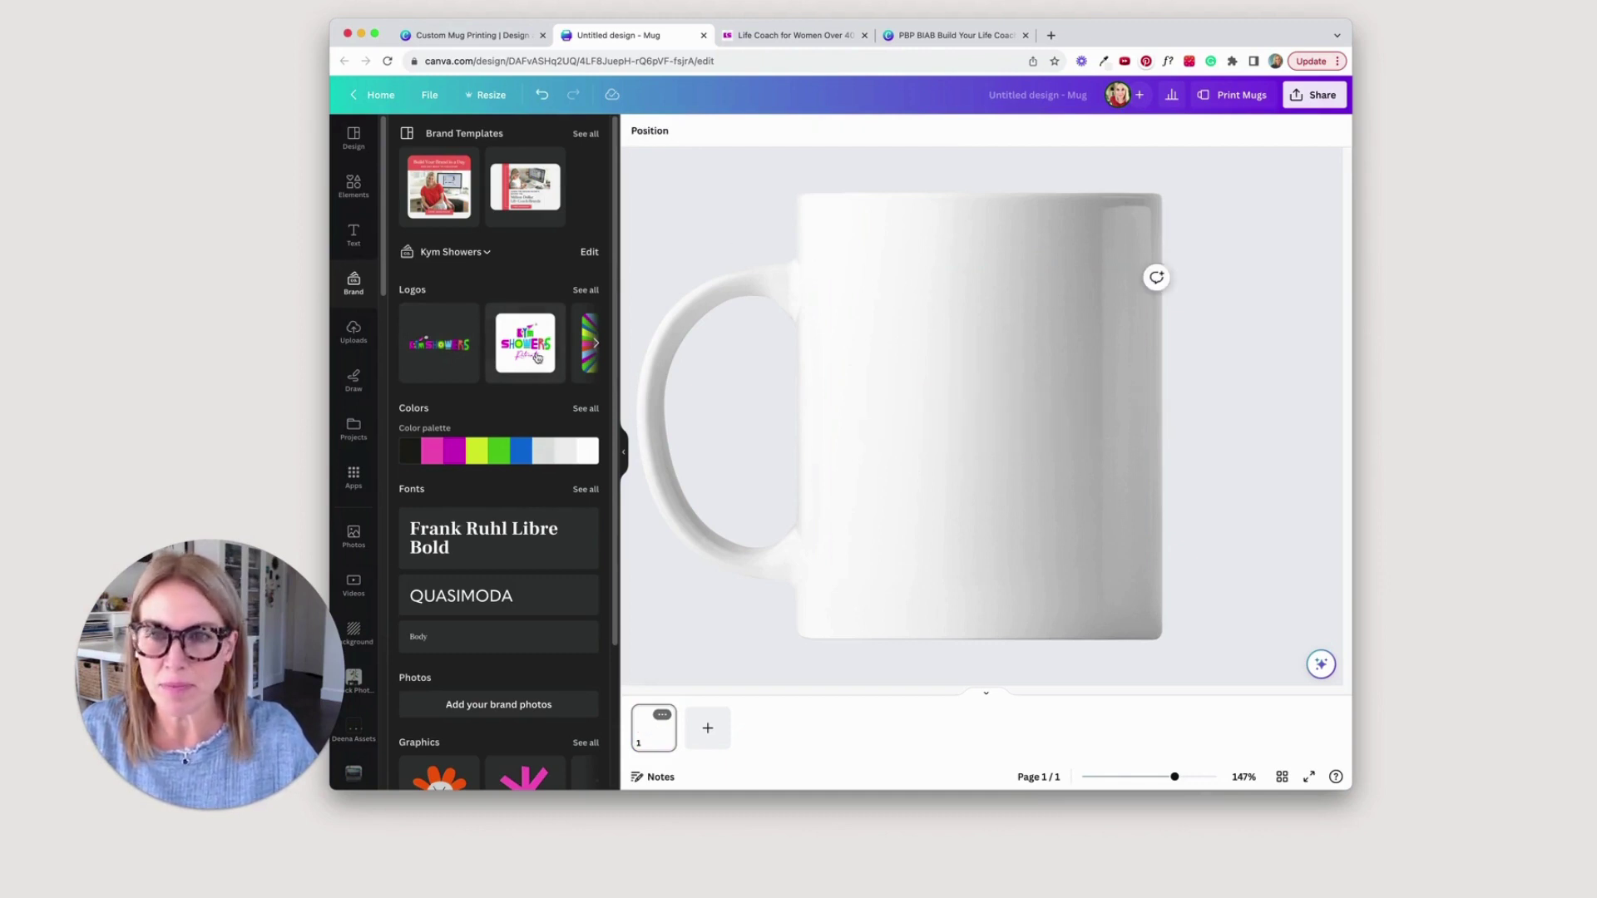
left_click(524, 343)
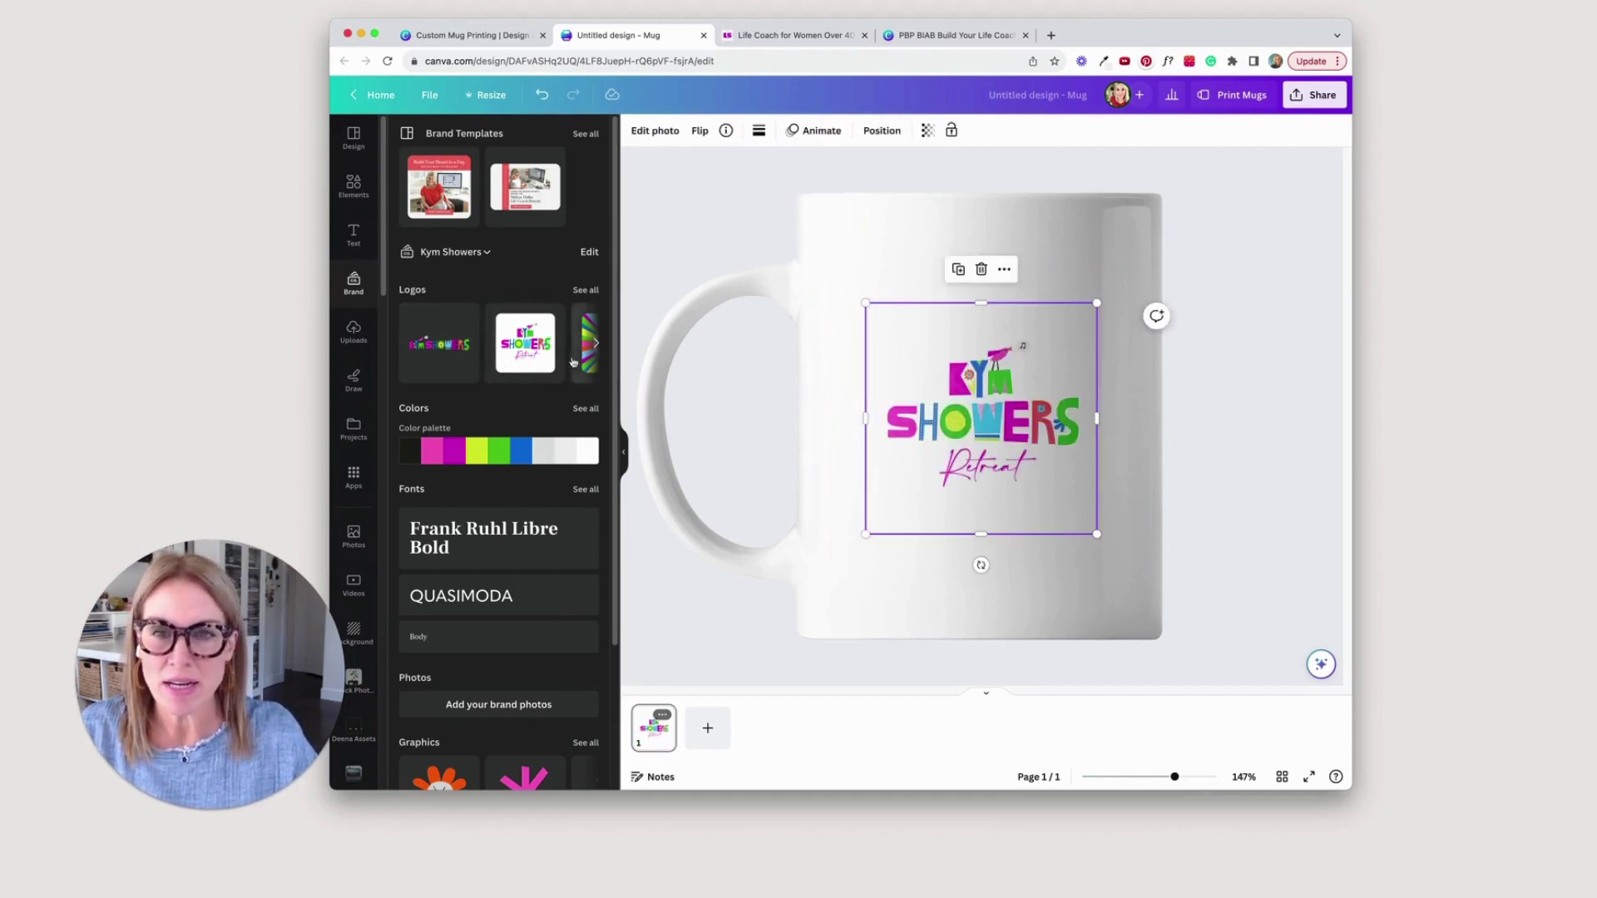
key("Delete")
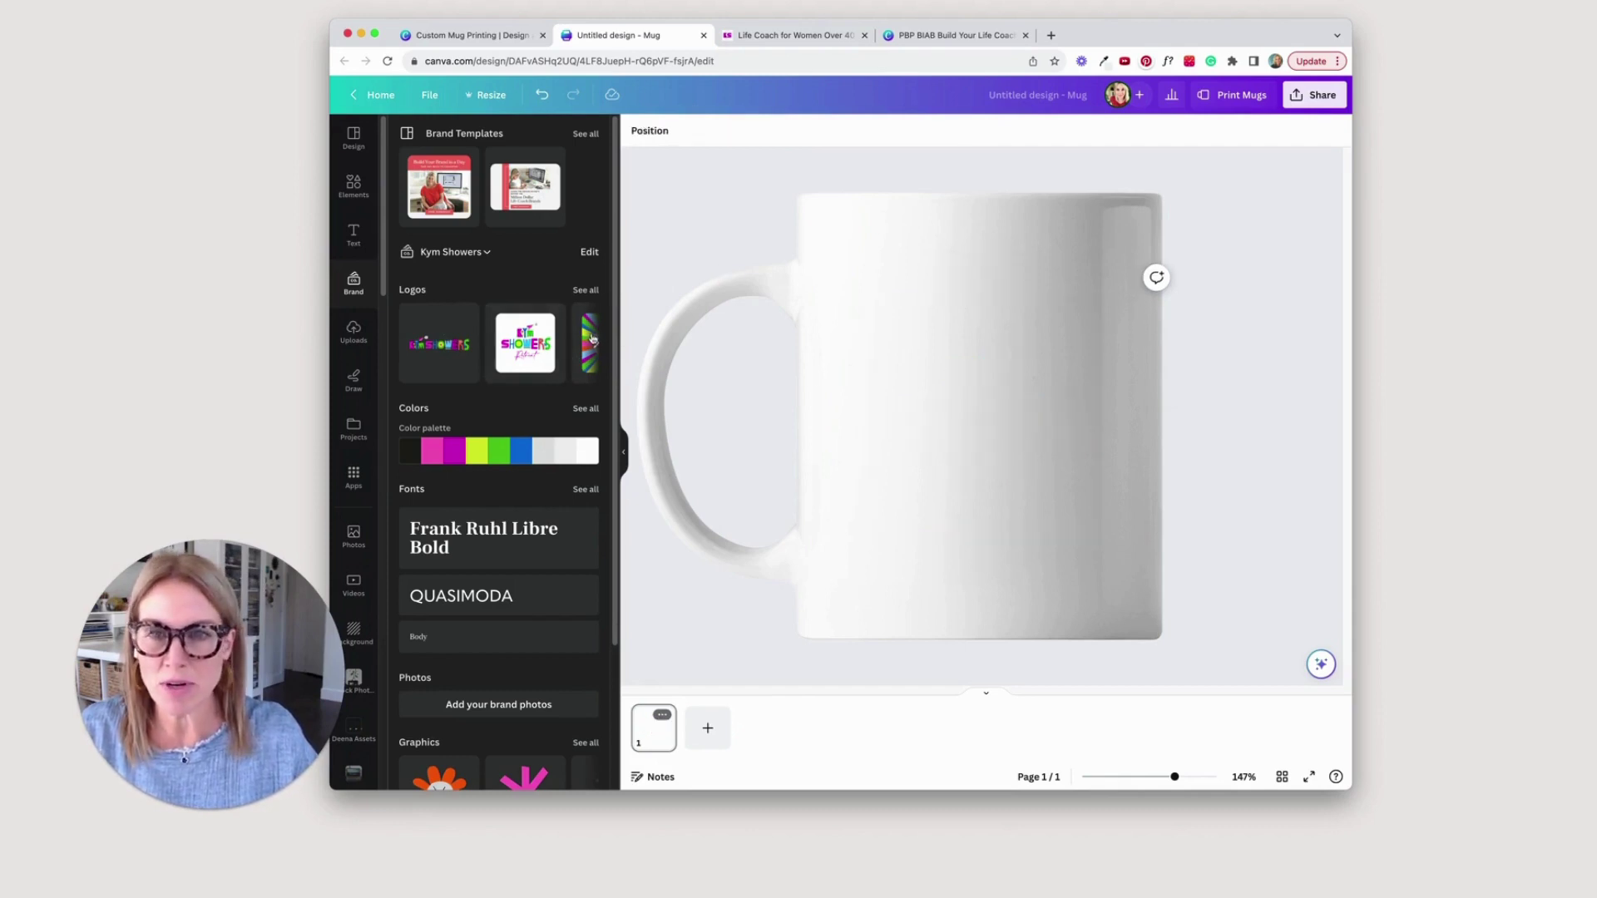
left_click(596, 342)
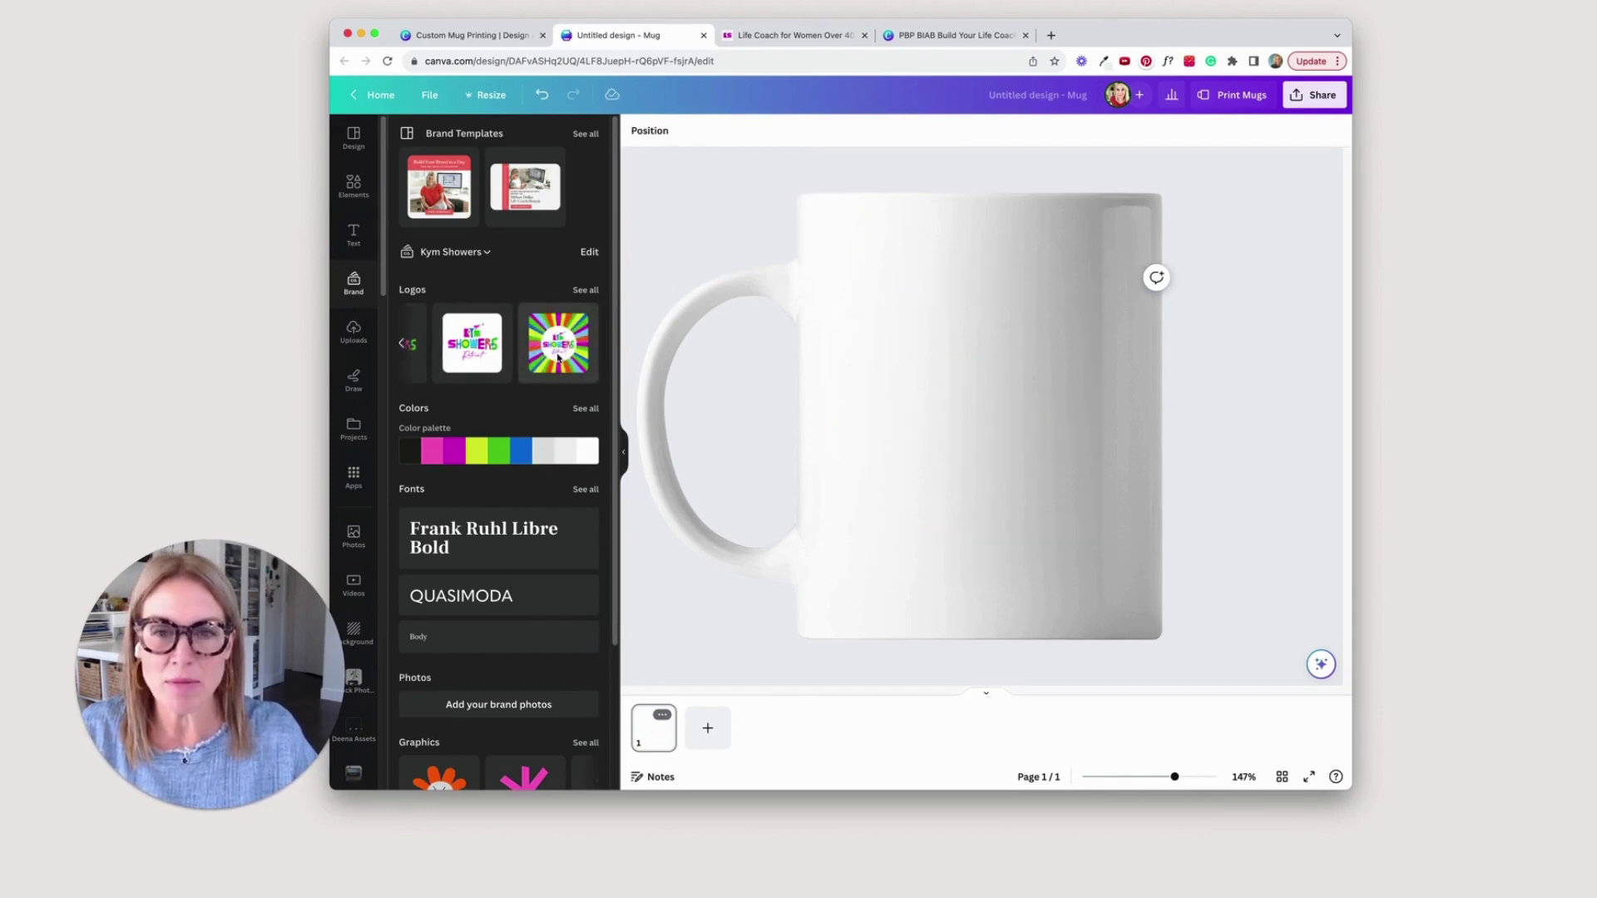
left_click(558, 358)
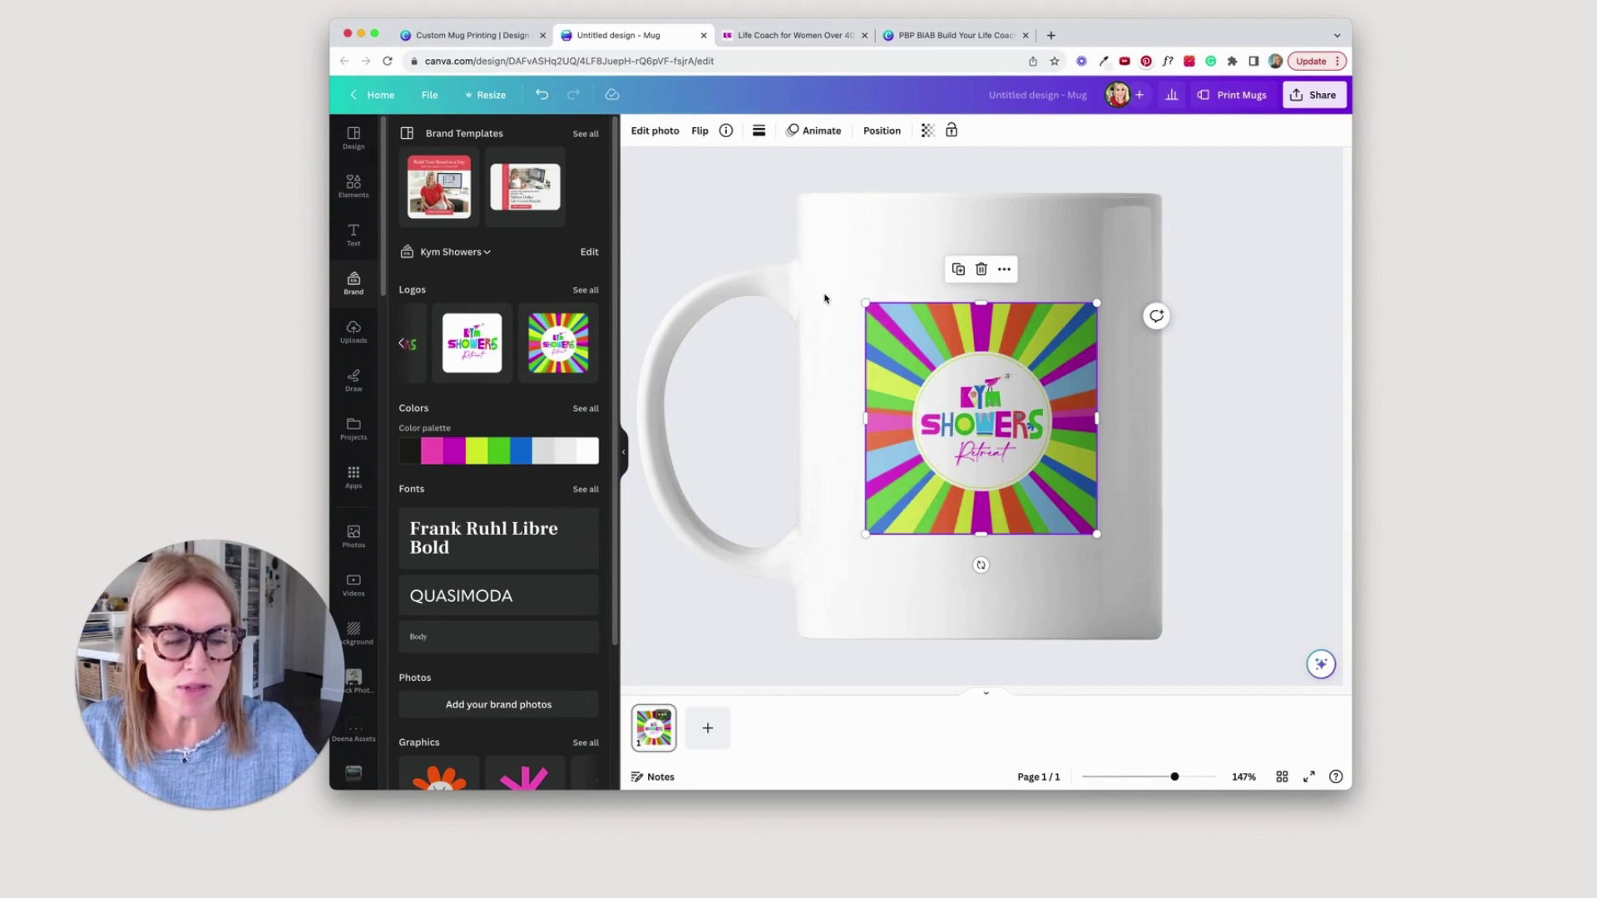
key("Delete")
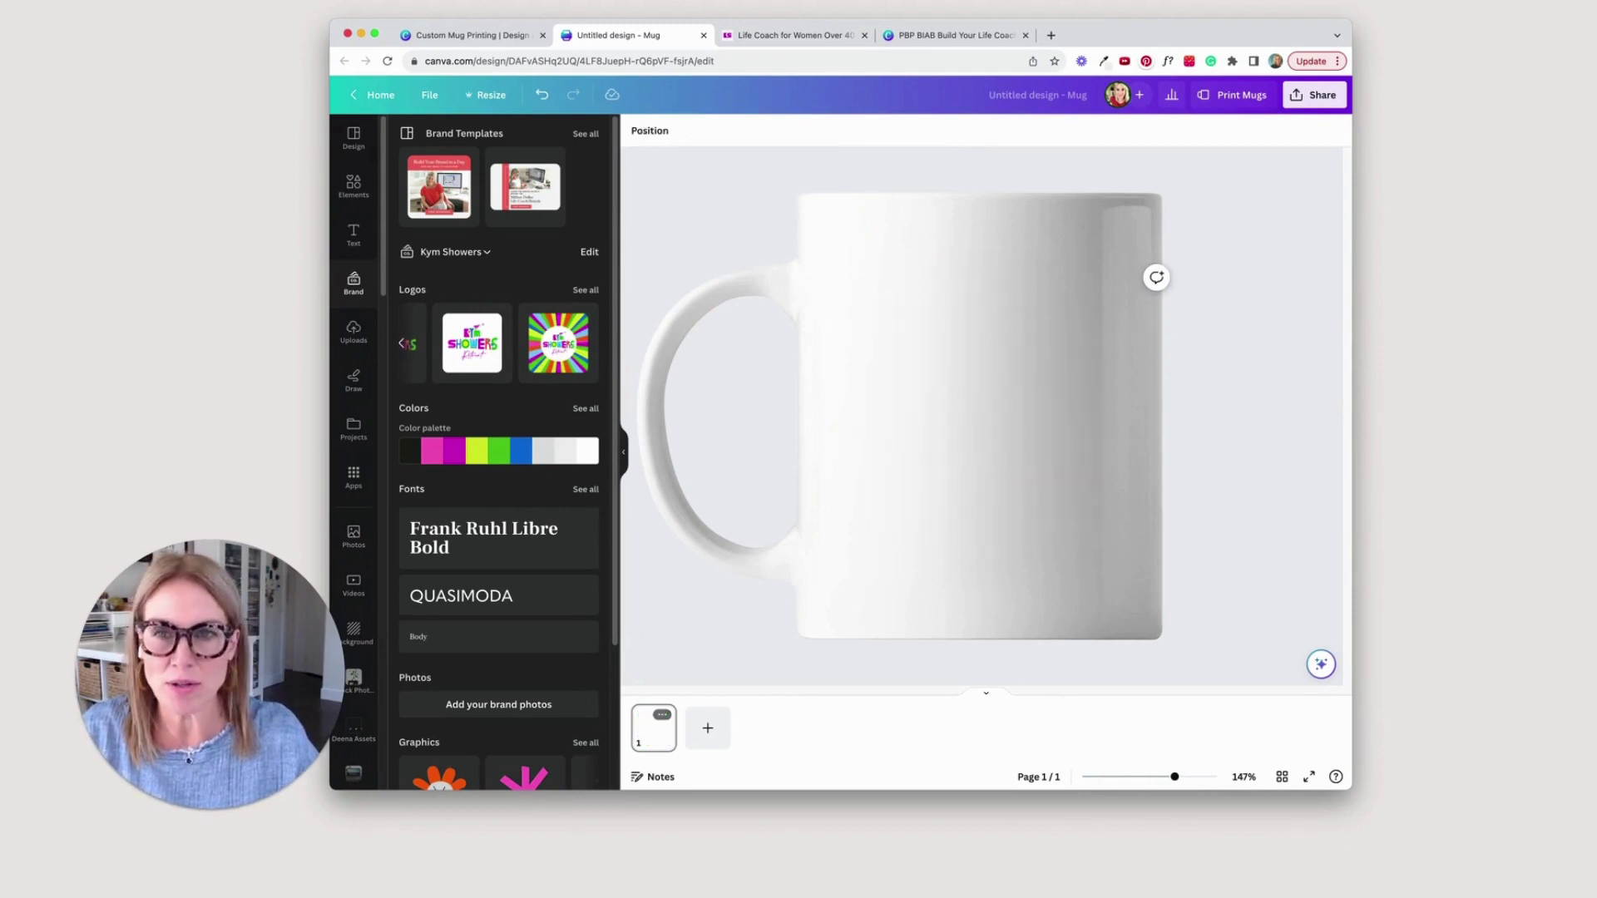
Step: Place the 'Create a life' page from Copy of Kym Podcast covers and nudge its logo up
left_click(349, 434)
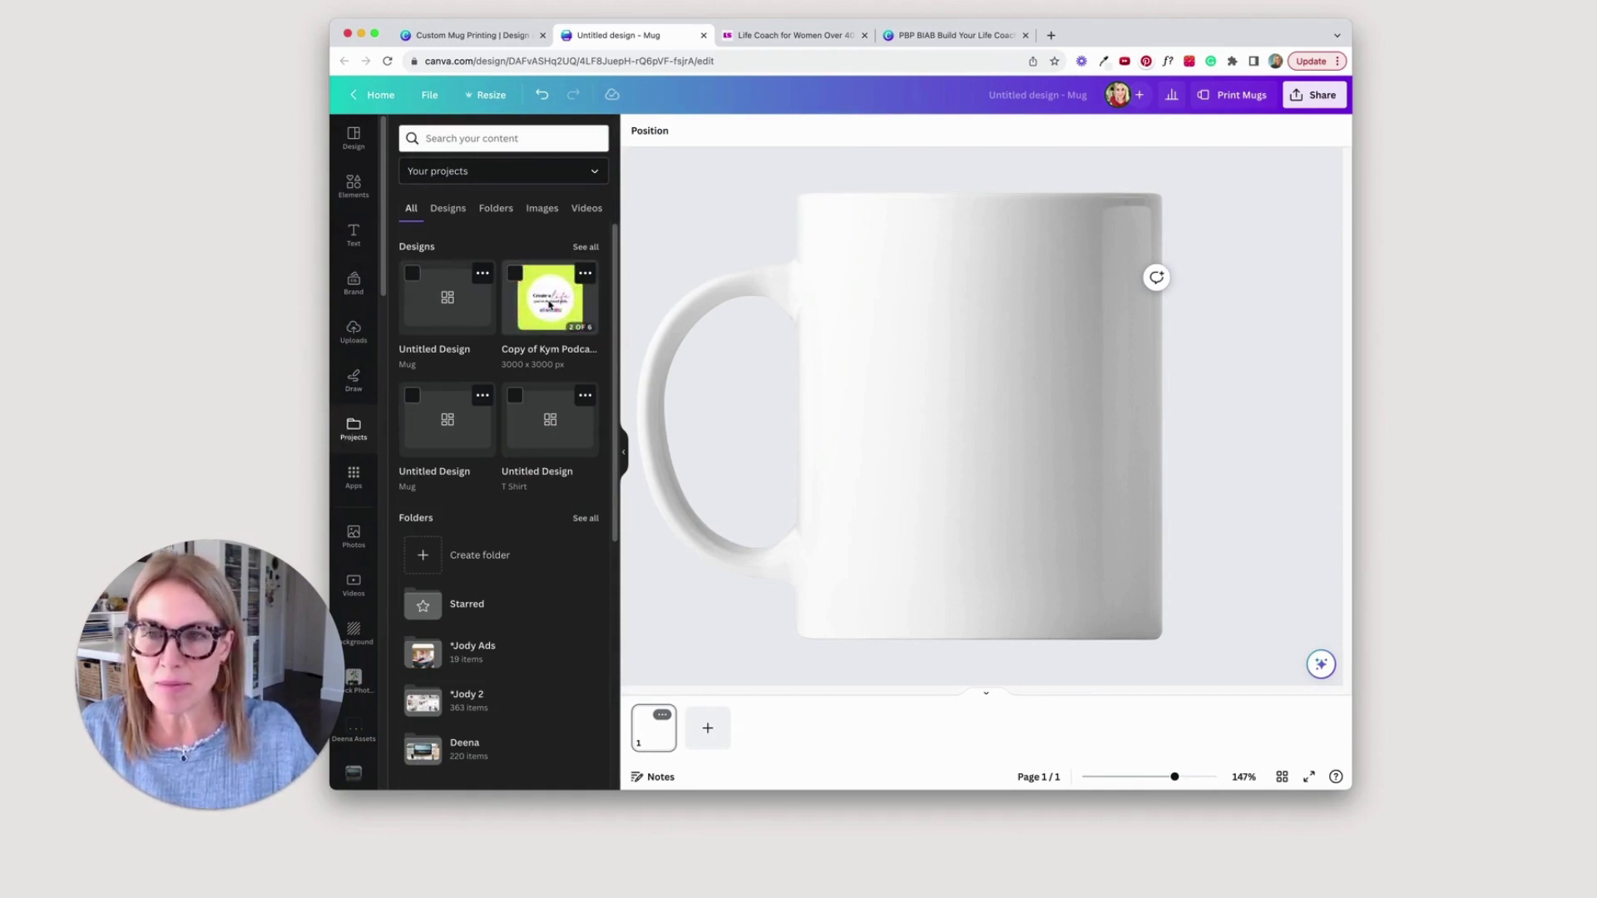
left_click(549, 306)
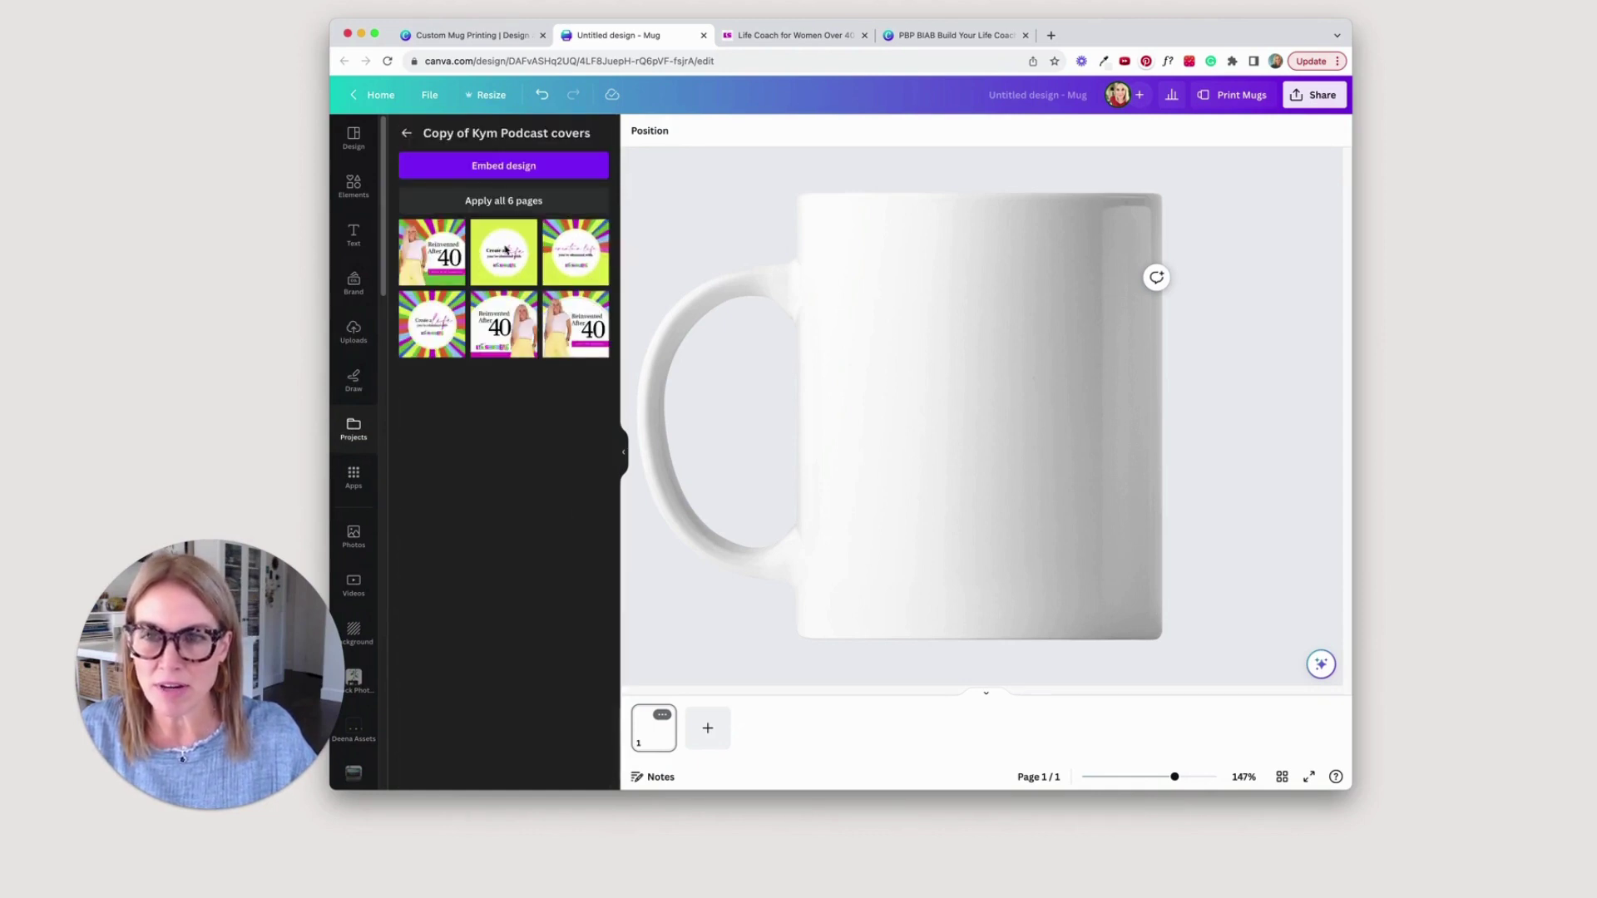
left_click(429, 334)
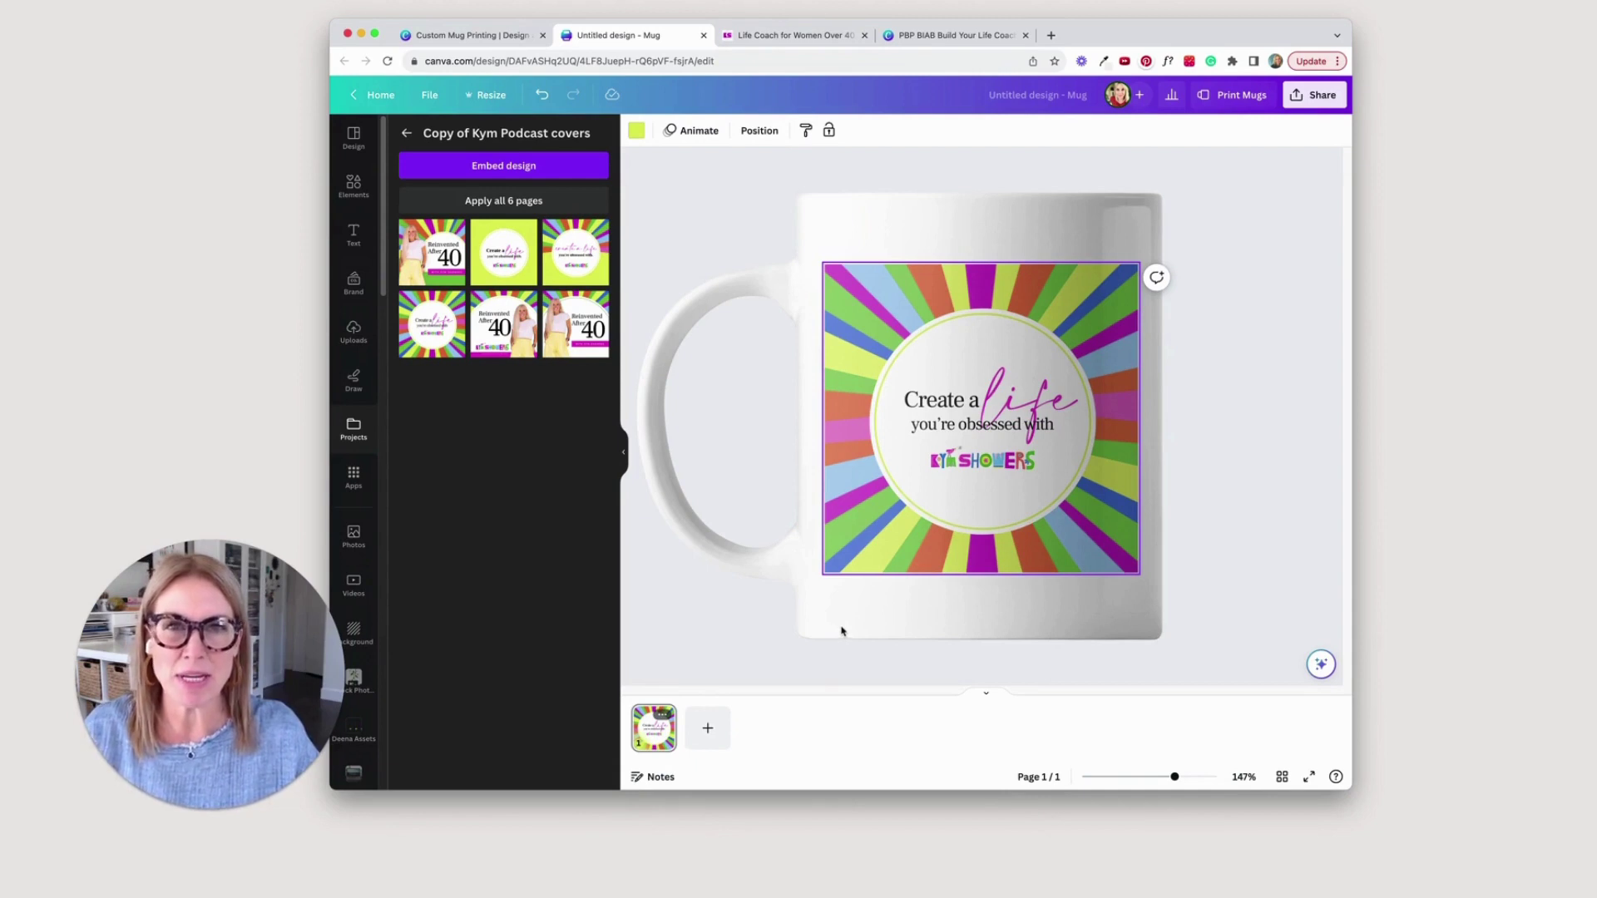
left_click(961, 459)
left_click_drag(960, 459, 958, 455)
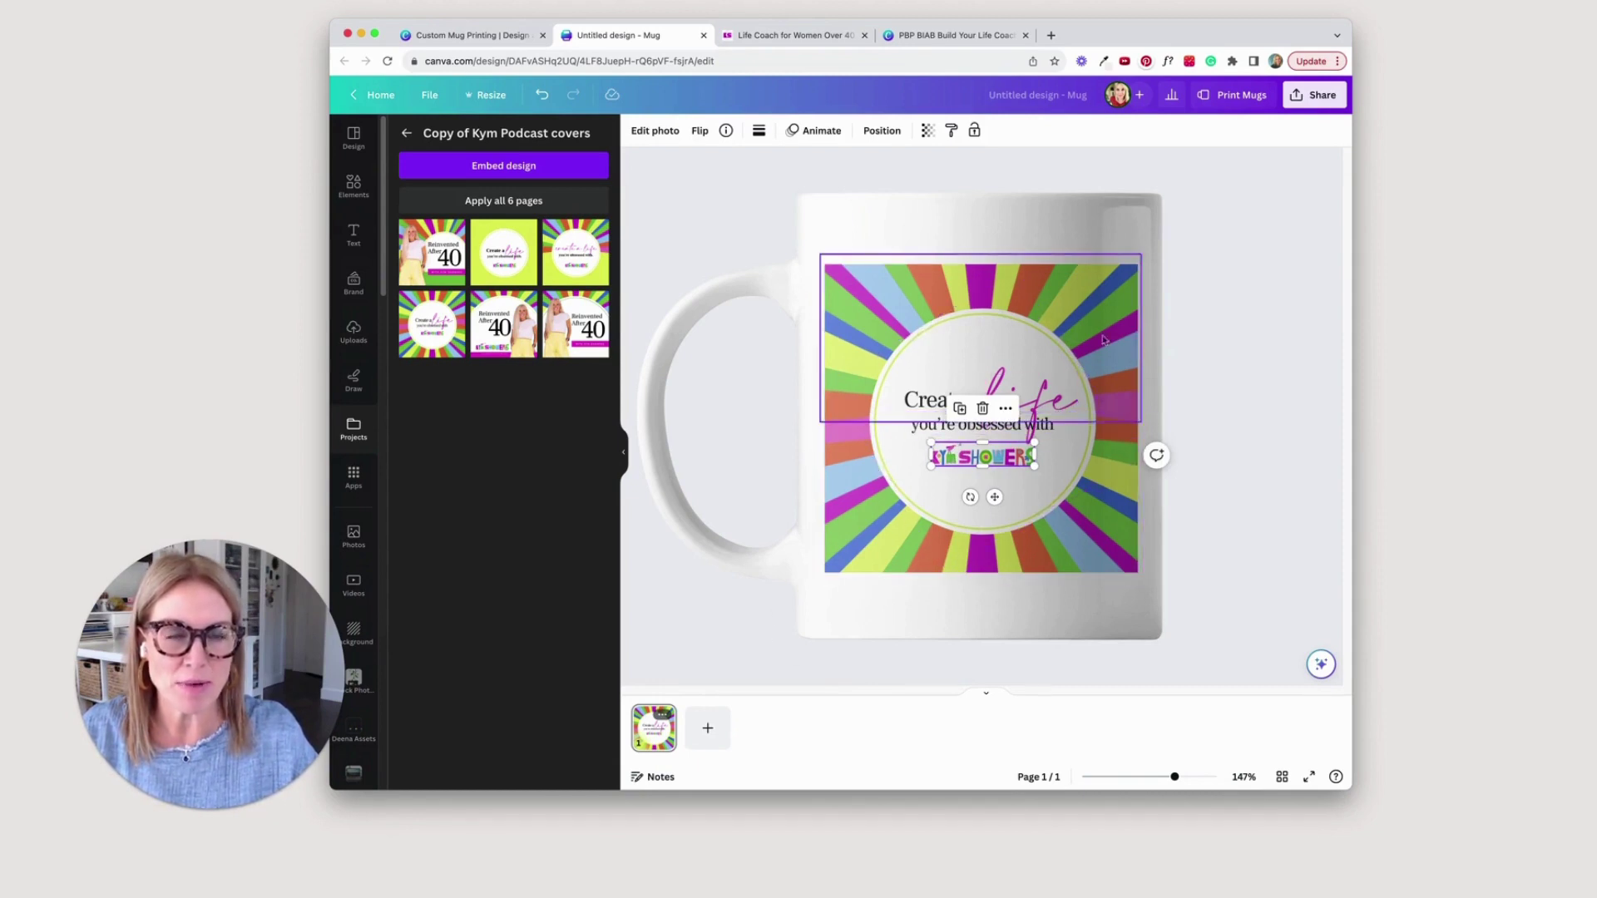
Step: Add a second mug page, then search past designs for 'kym' and open KYM Retreat Invitation
left_click(707, 728)
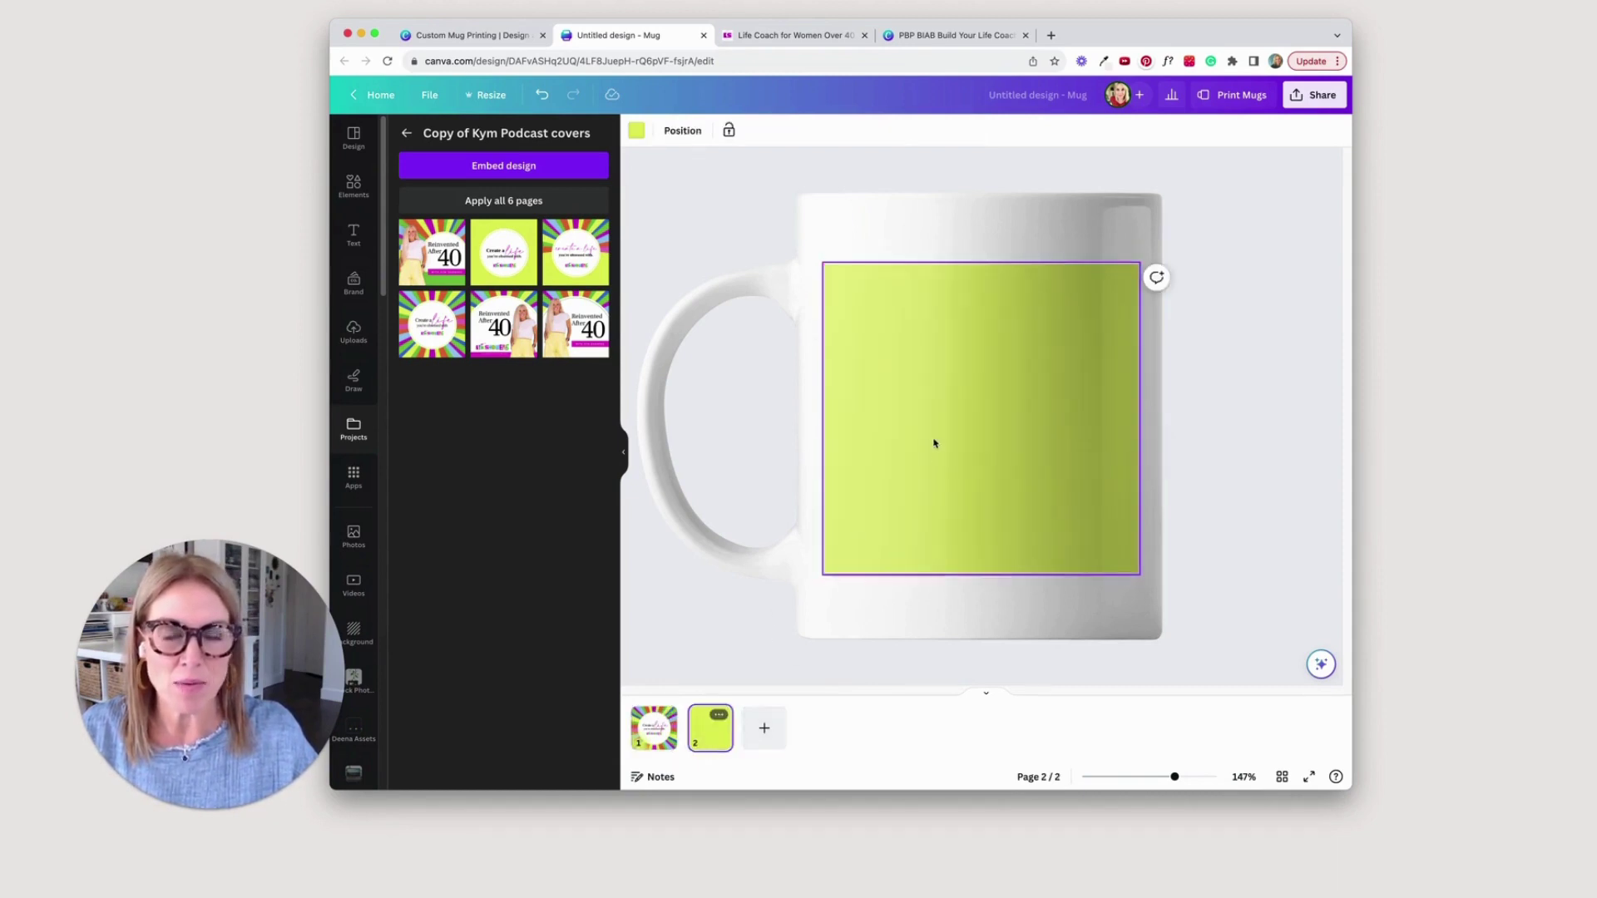
left_click(407, 136)
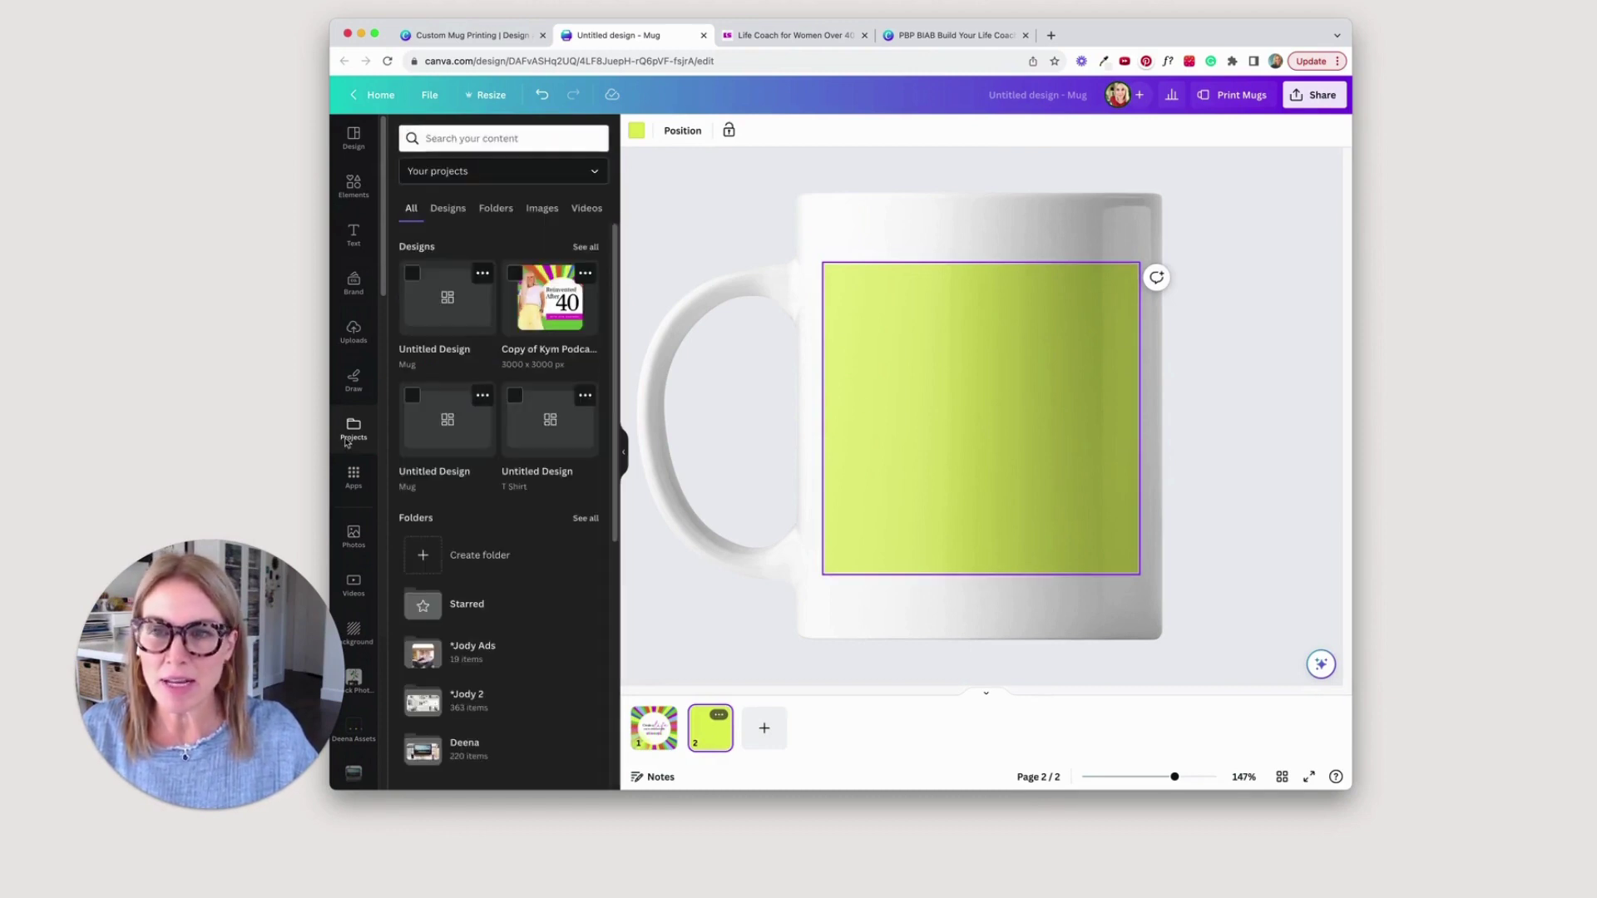
left_click(585, 247)
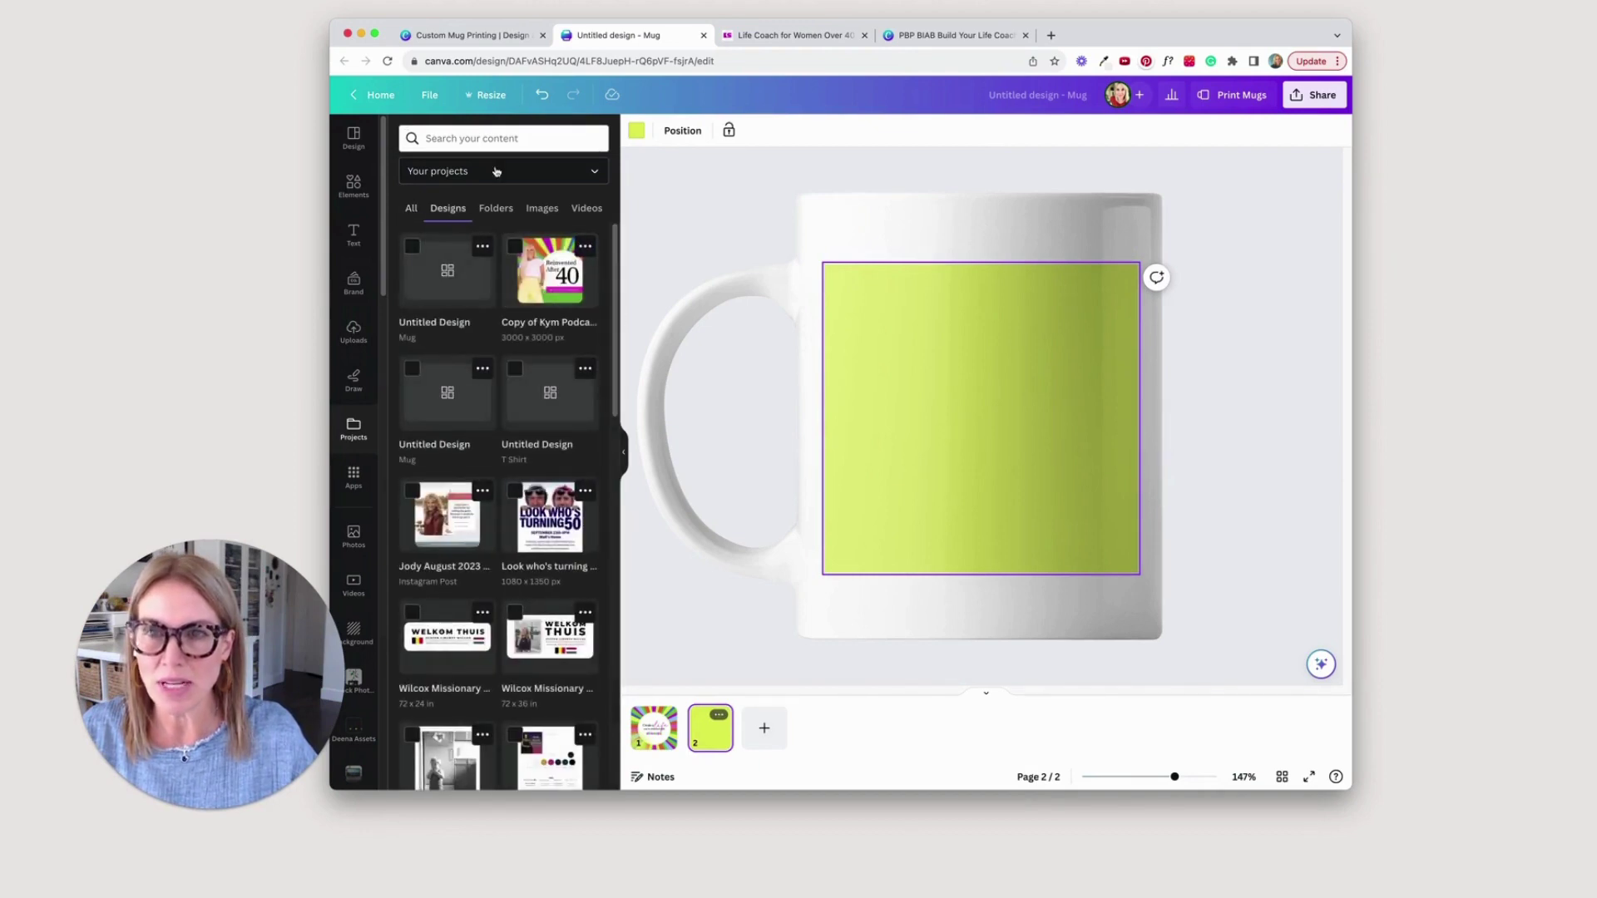
left_click(491, 138)
type("kym")
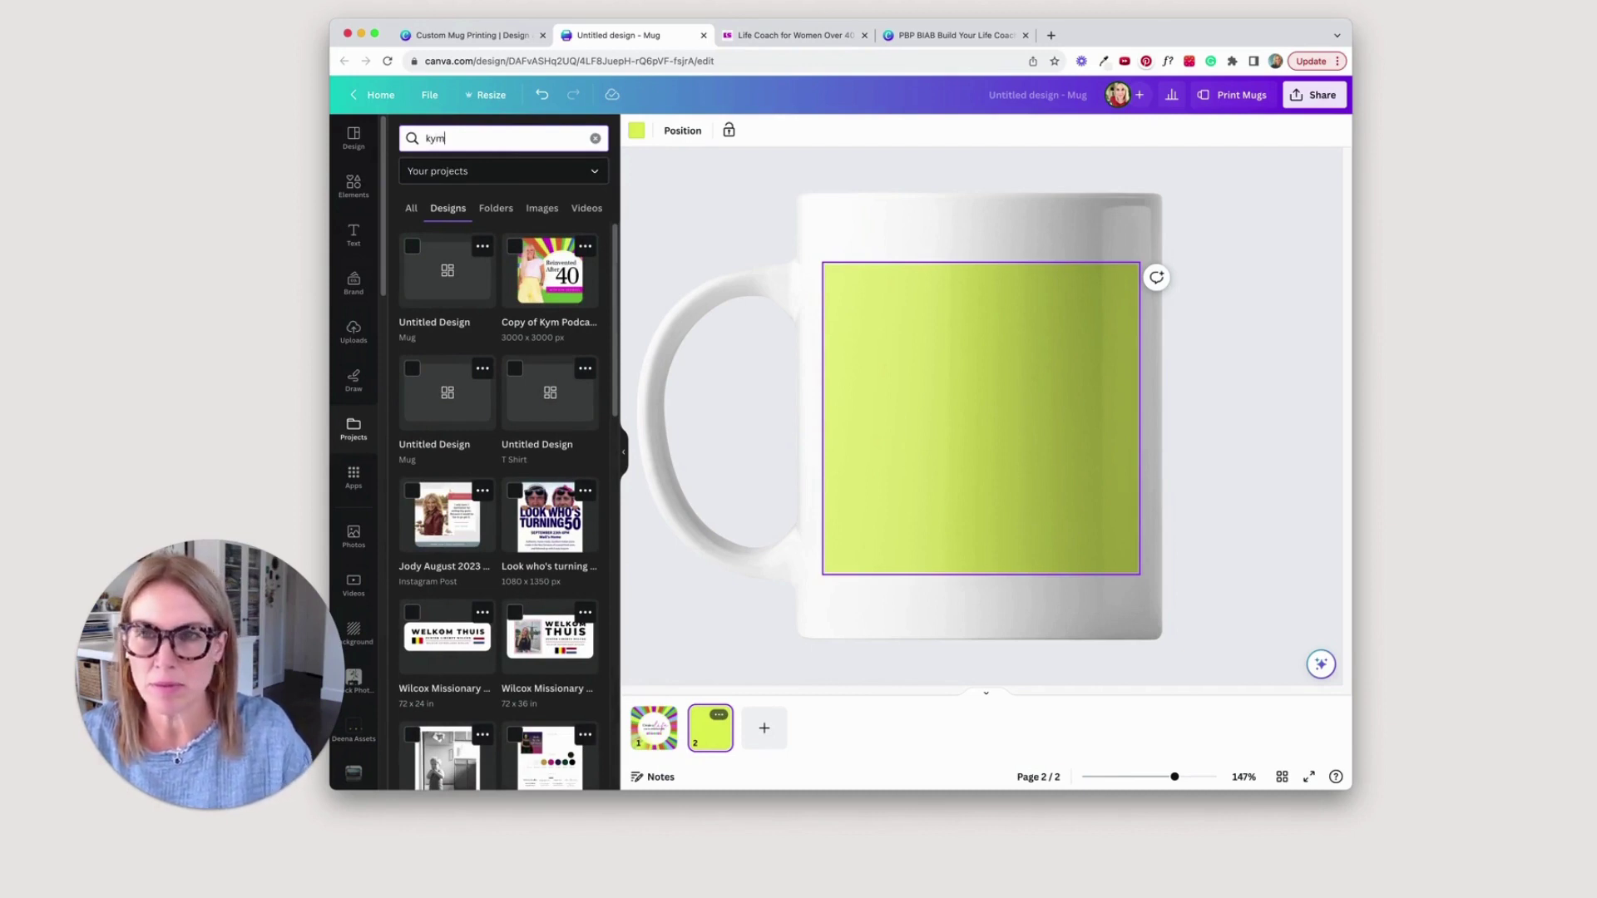
key("Return")
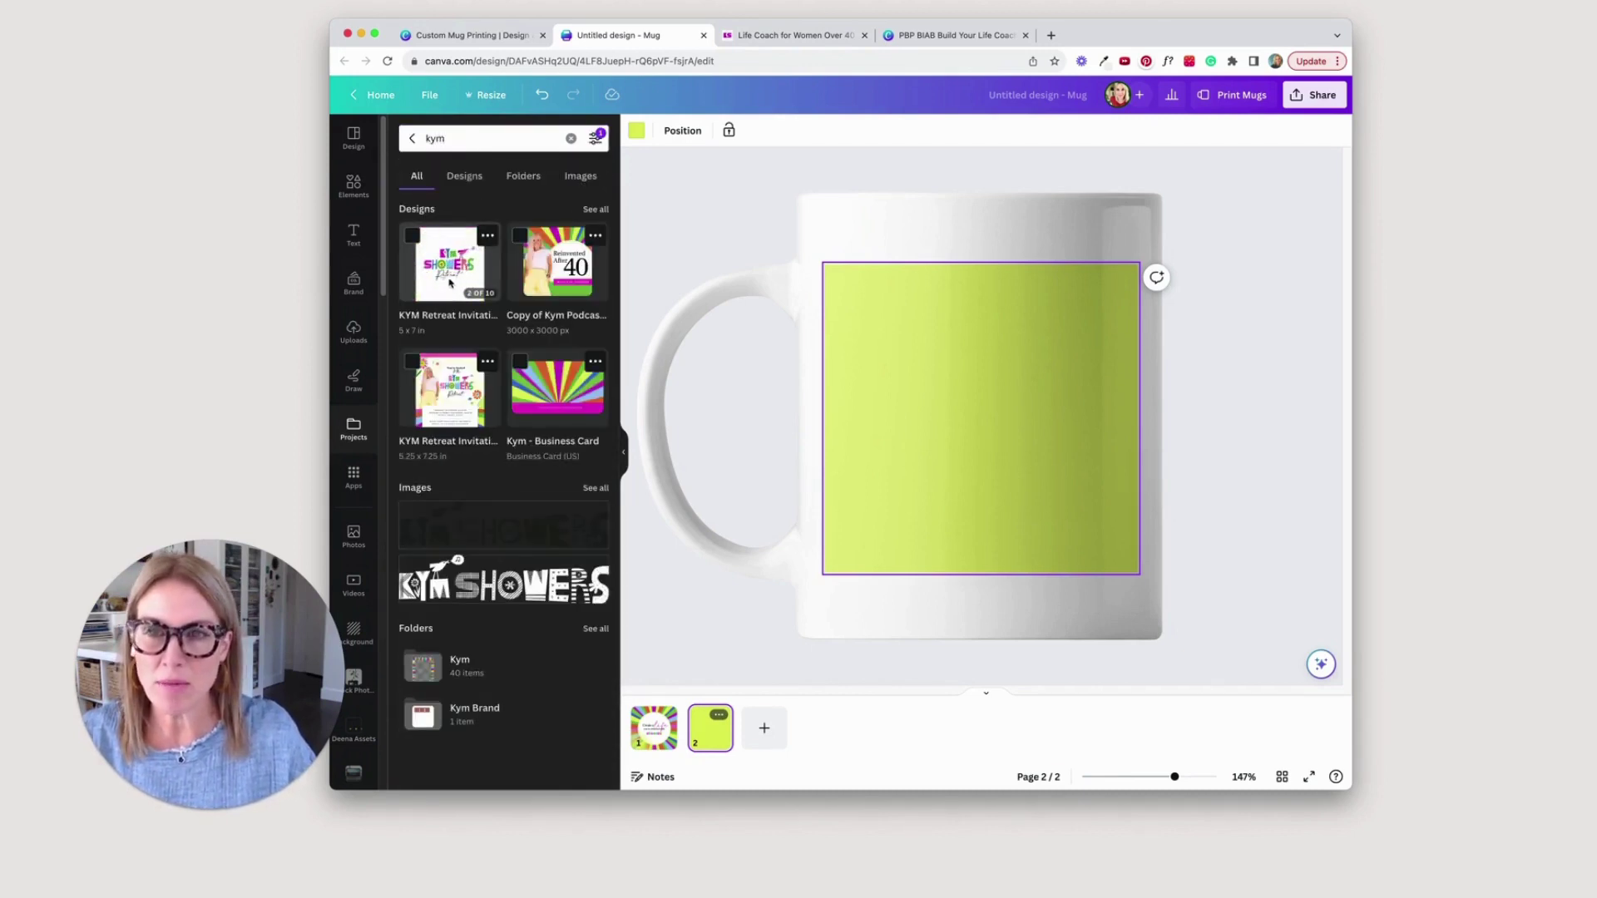
left_click(446, 275)
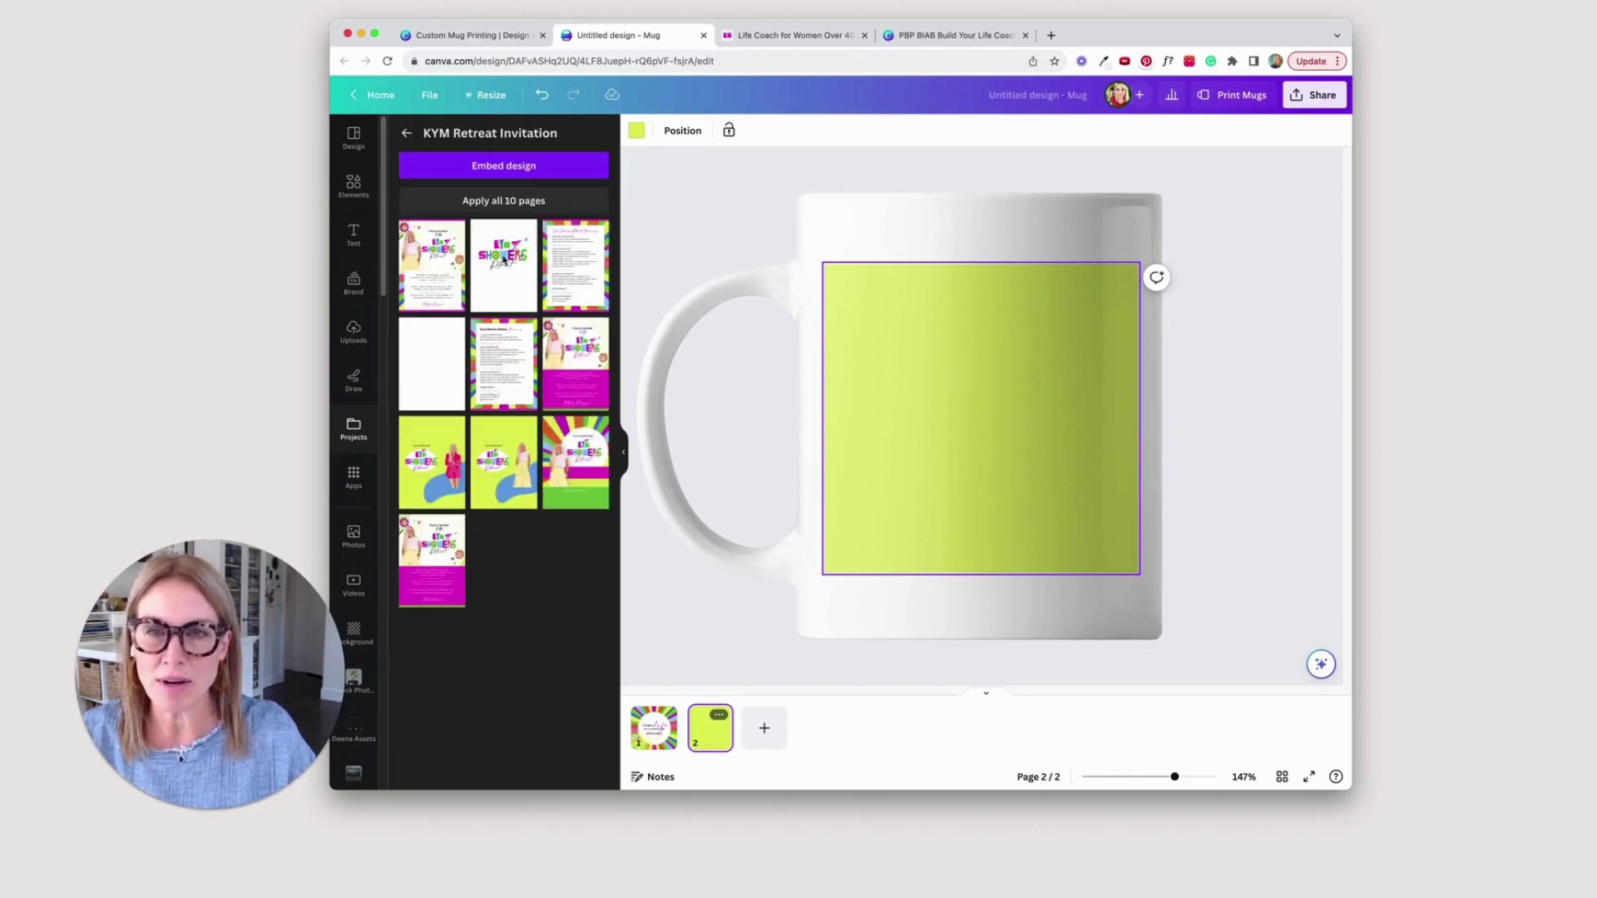
Step: Put the KYM Showers Retreat logo on page 2, enlarging it from its corners and centring it
left_click(498, 259)
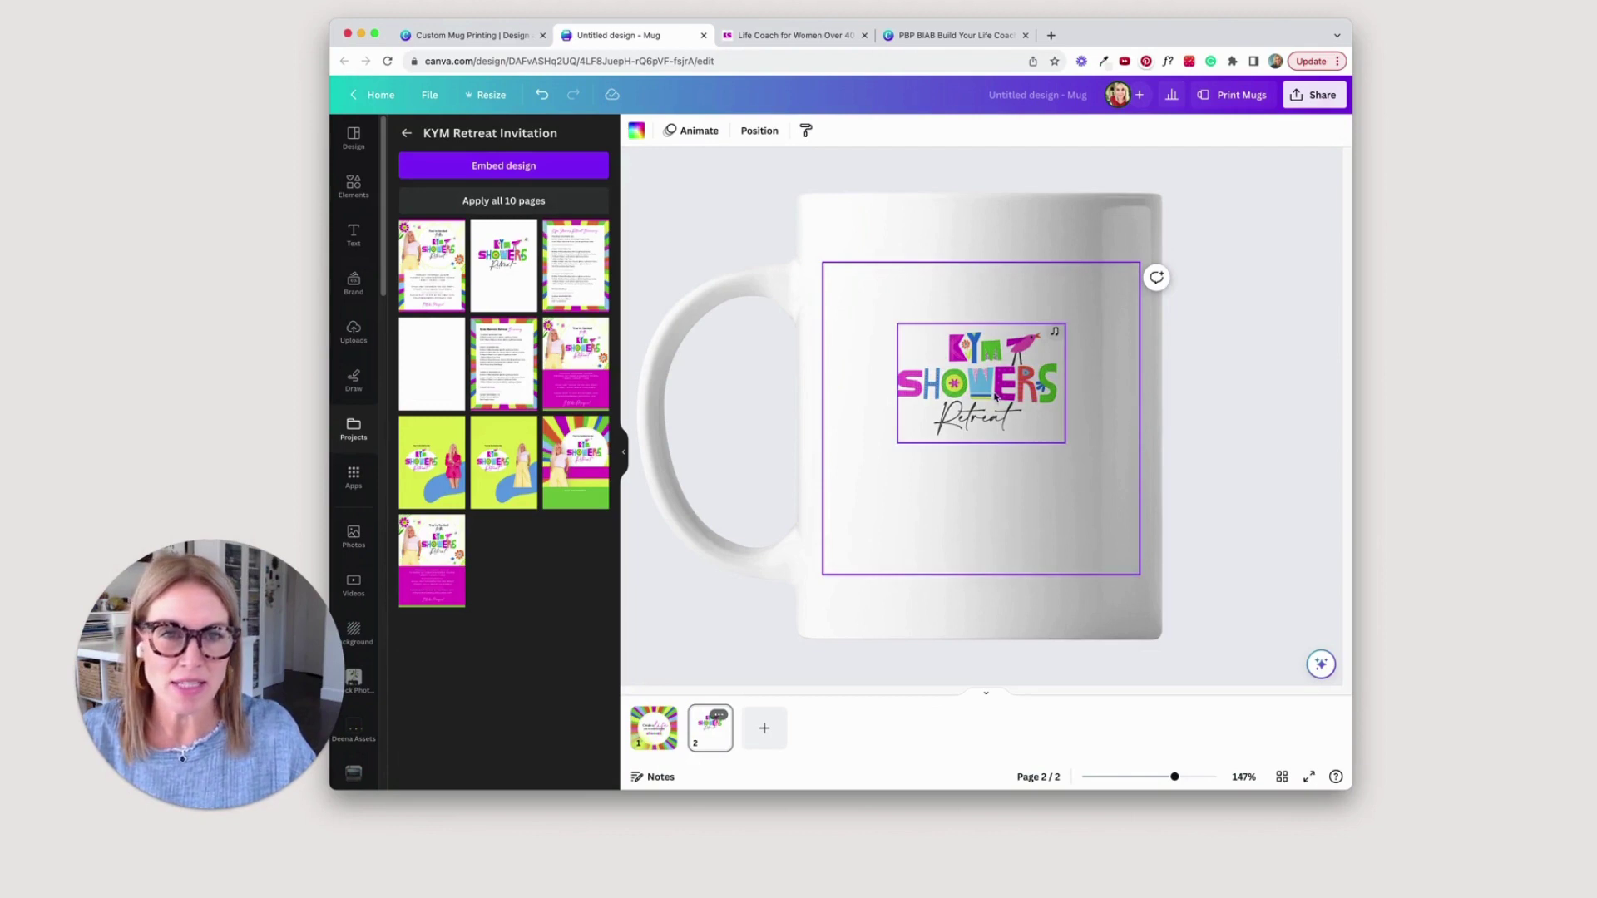
left_click_drag(906, 441, 905, 516)
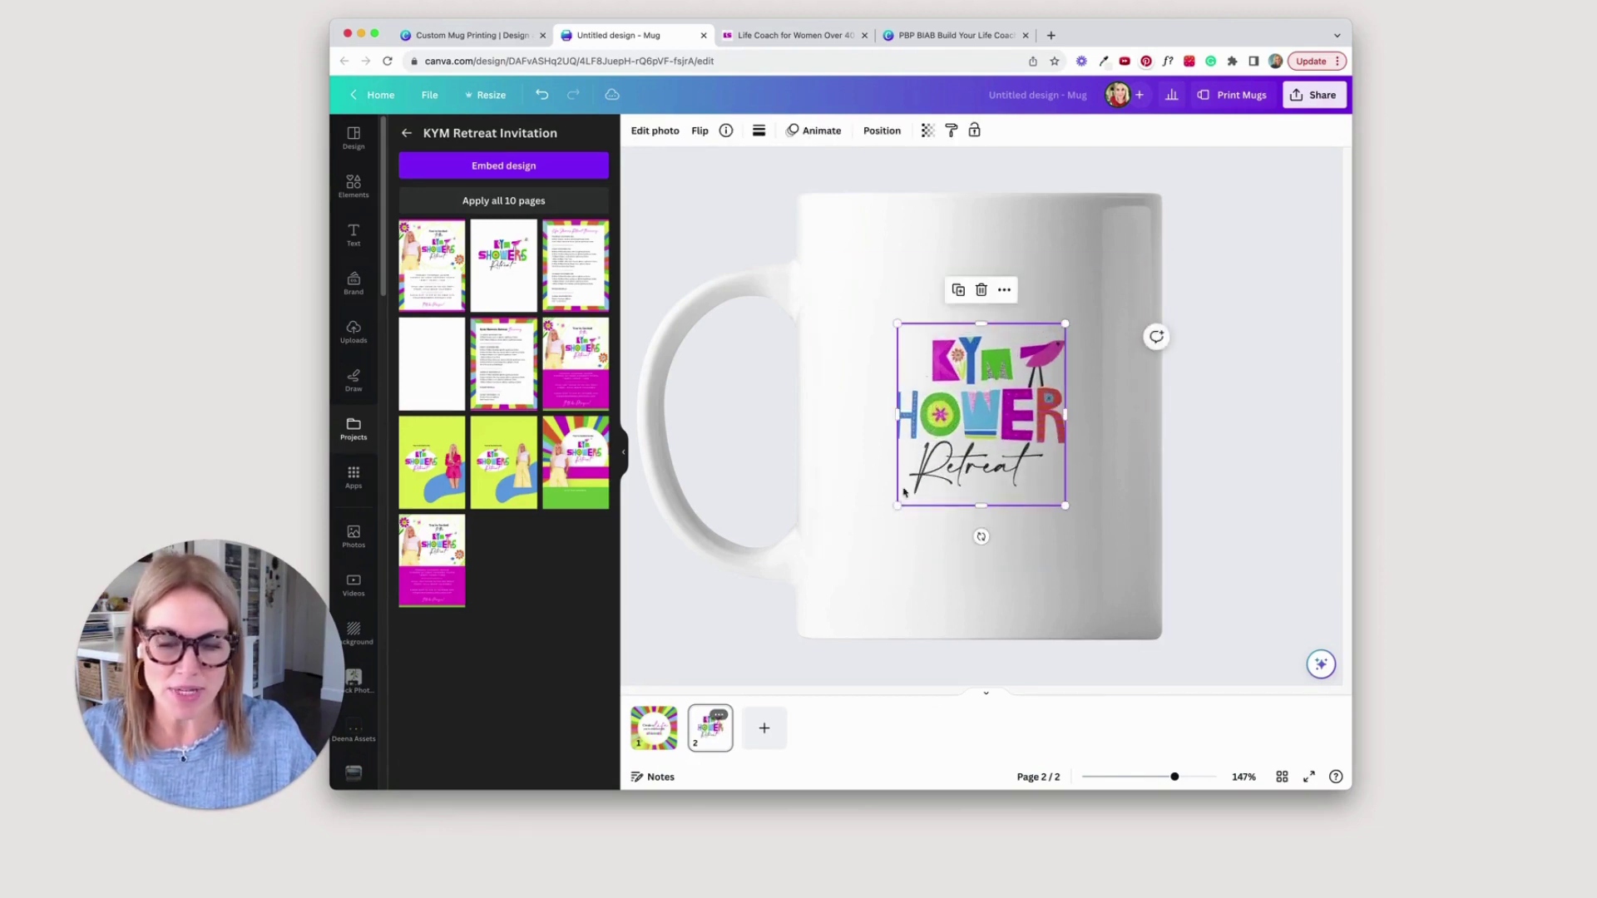
key("super+z")
left_click_drag(897, 442, 825, 495)
left_click_drag(1064, 497, 1105, 524)
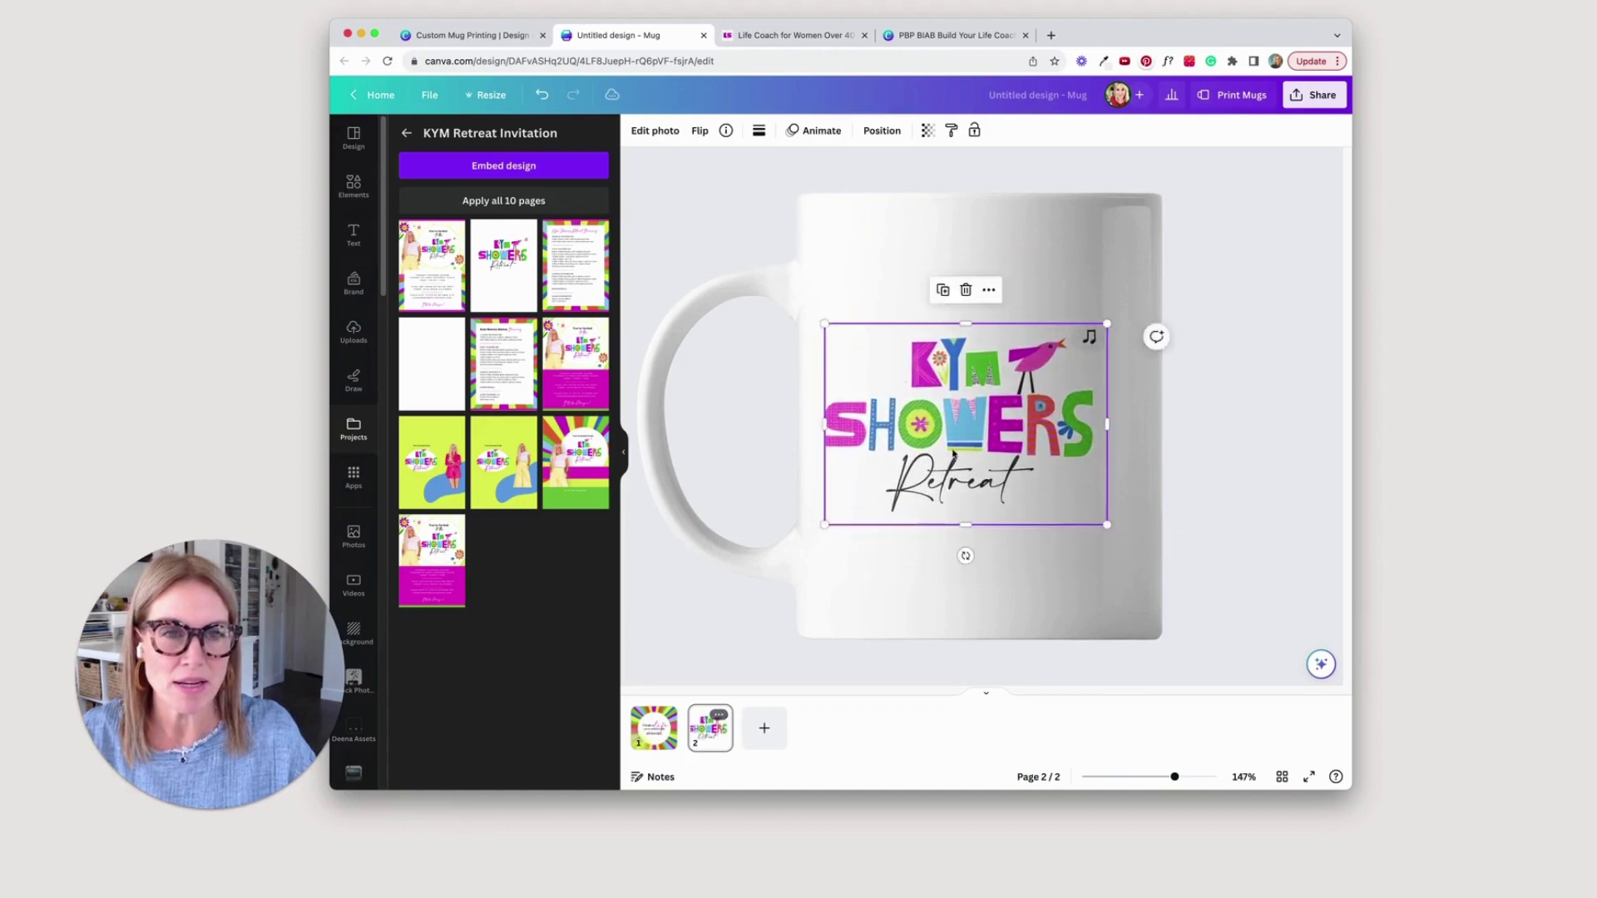
left_click_drag(951, 451, 975, 446)
left_click(895, 259)
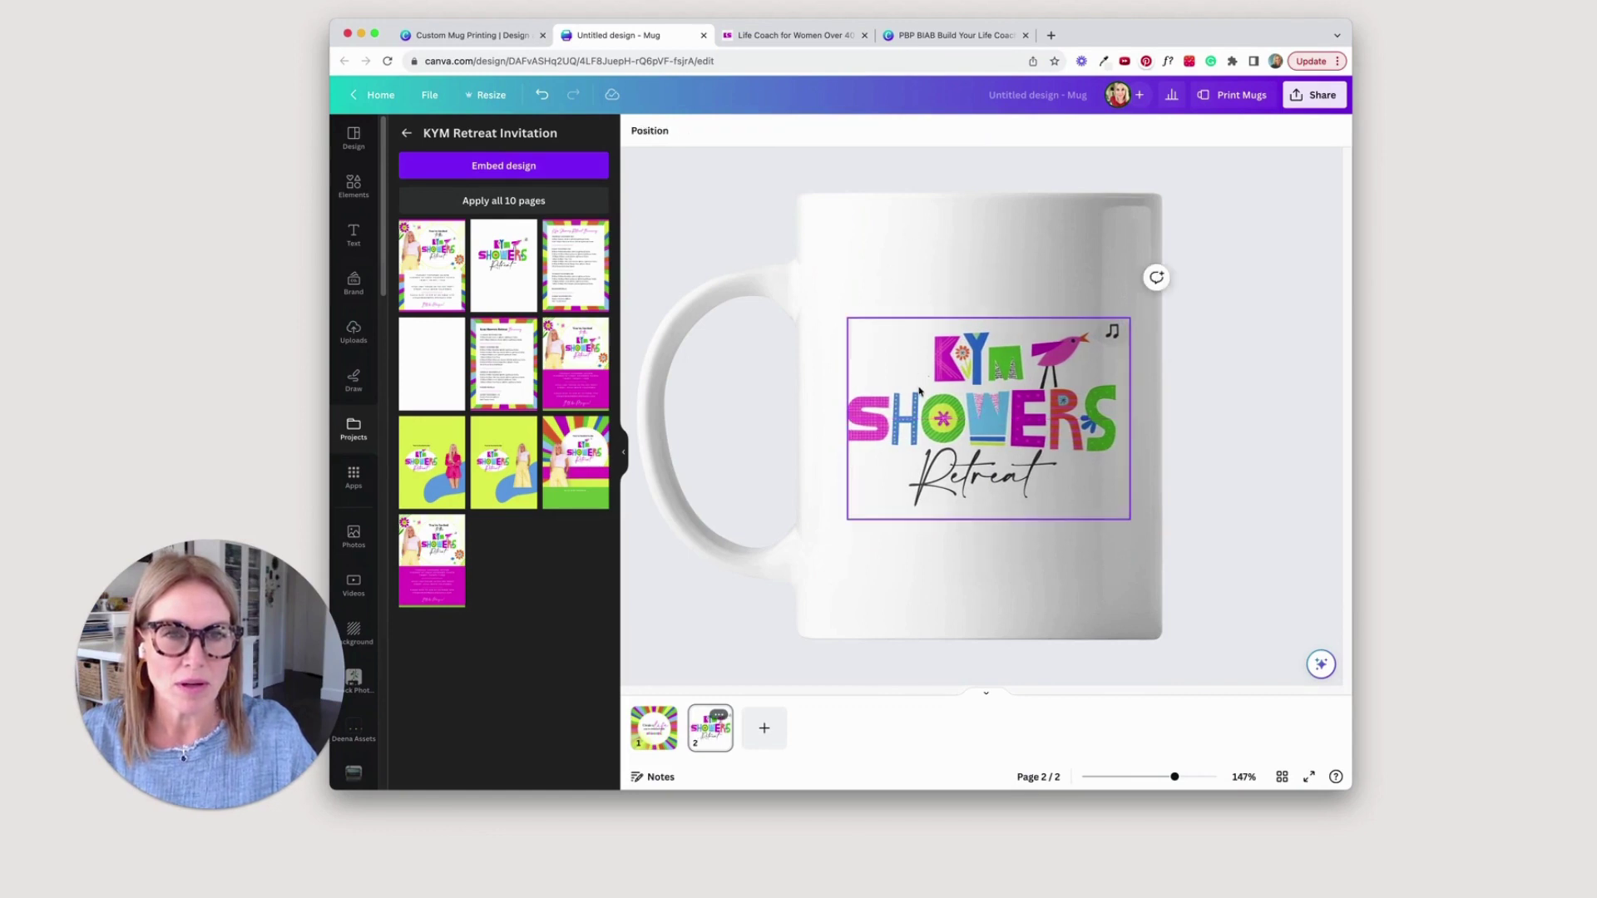
left_click(848, 325)
left_click_drag(846, 322, 835, 310)
left_click_drag(1130, 520, 1130, 524)
left_click_drag(991, 460, 970, 414)
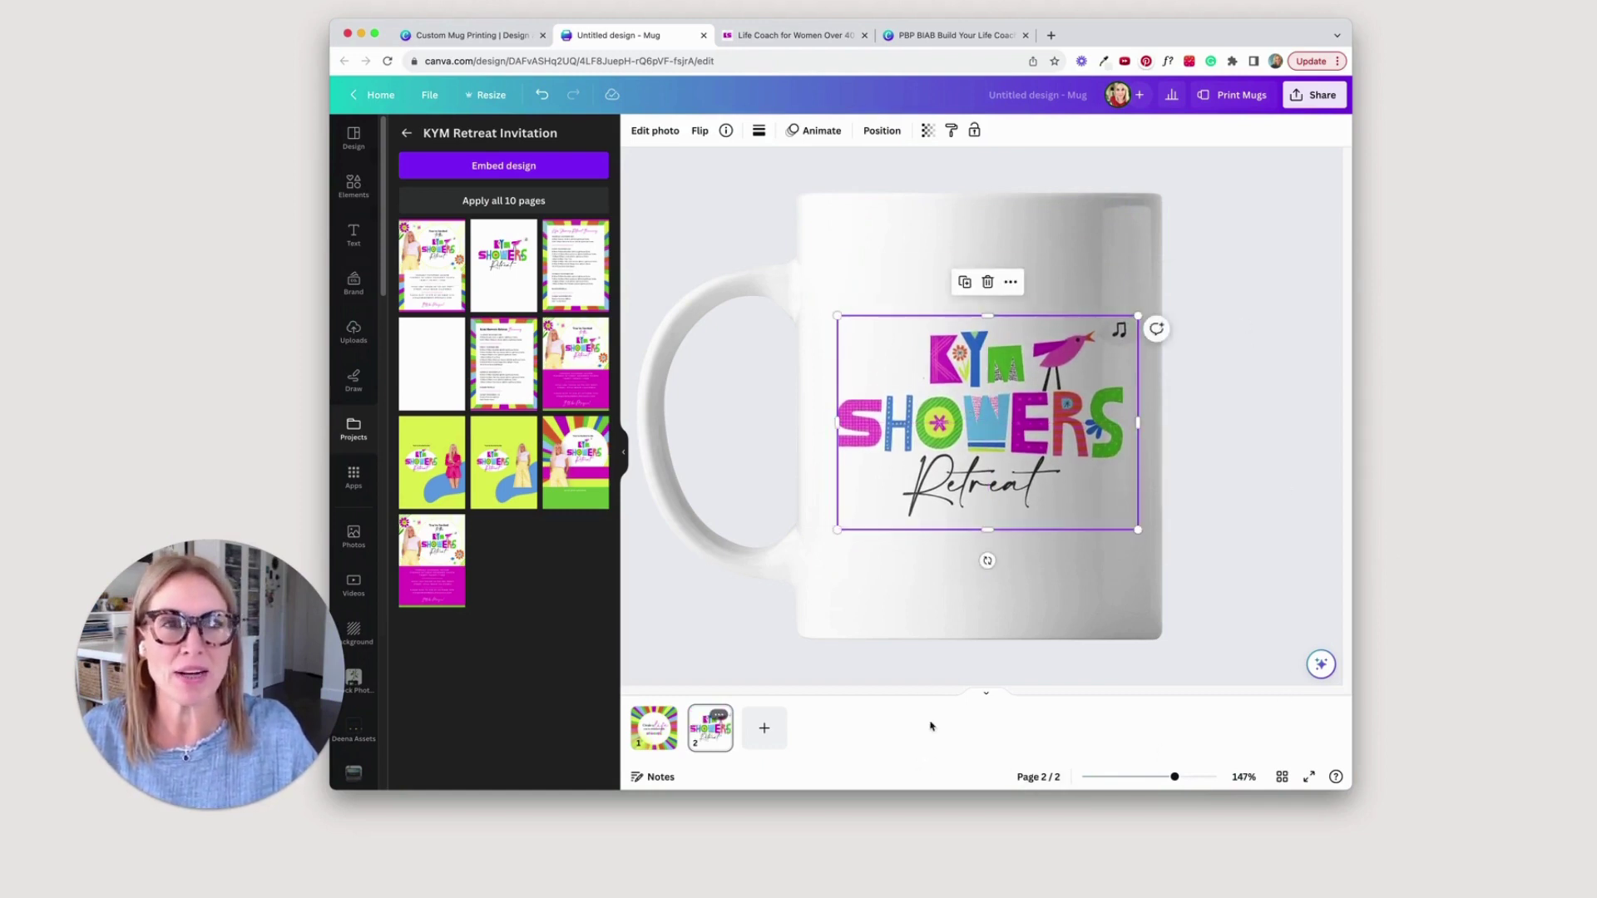
Step: Open Print Mugs and view the enlarged preview of both mug sides
left_click(1222, 96)
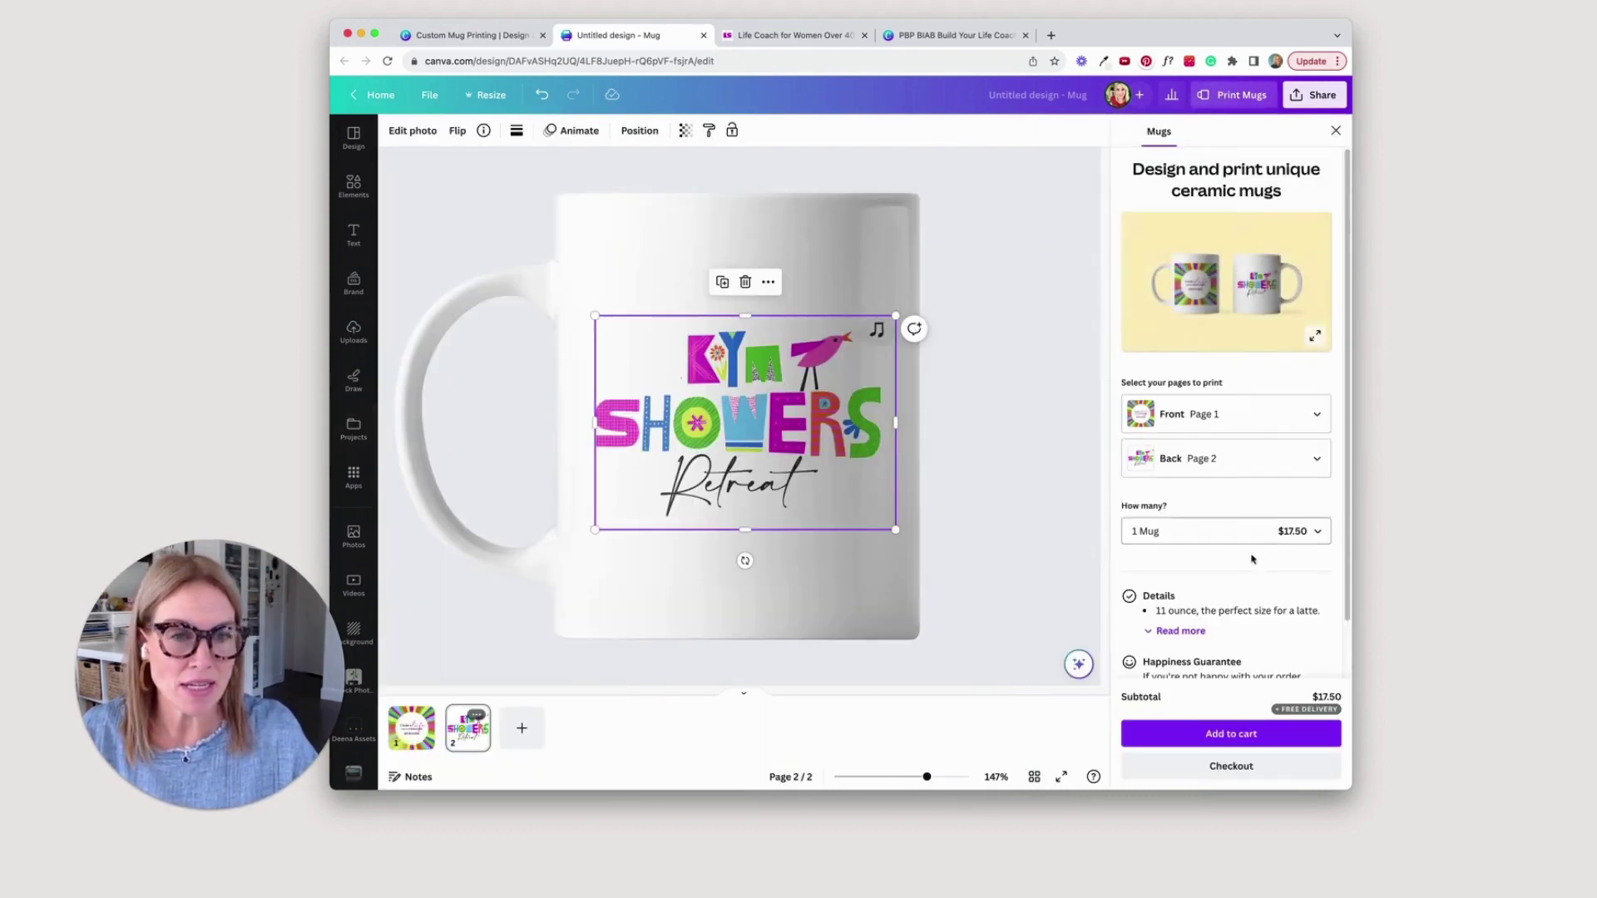
left_click_drag(1347, 535, 1351, 604)
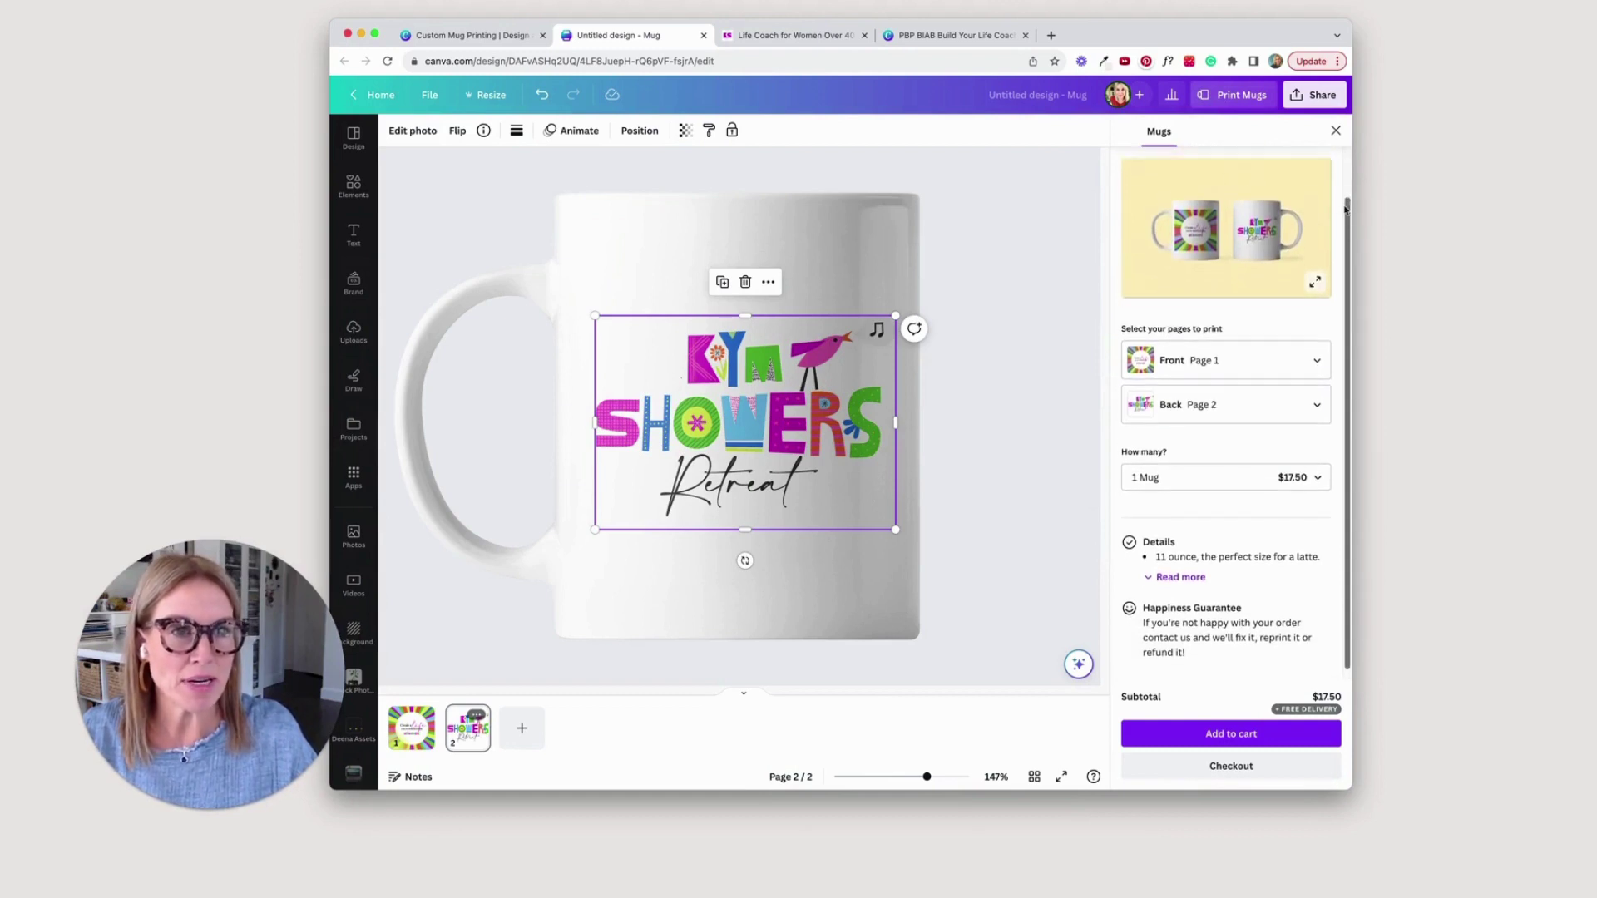
scroll(1343, 204, "up", 2)
left_click(1316, 326)
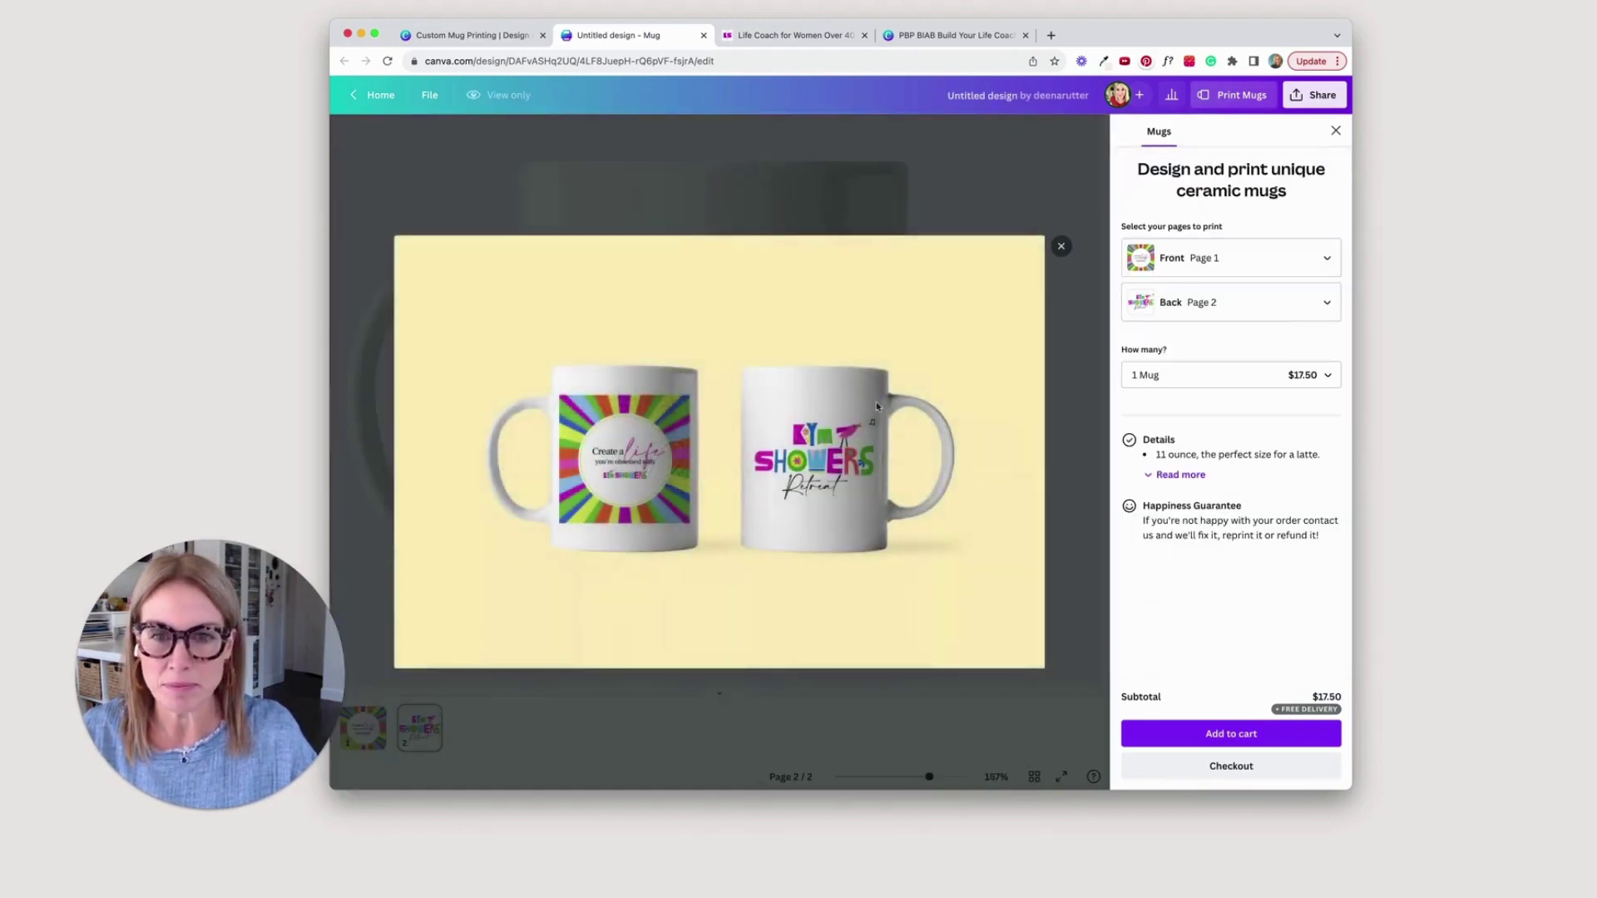
left_click(1063, 245)
Step: Show the prices for ordering 1 to 4 mugs in the How many? dropdown
left_click(1318, 539)
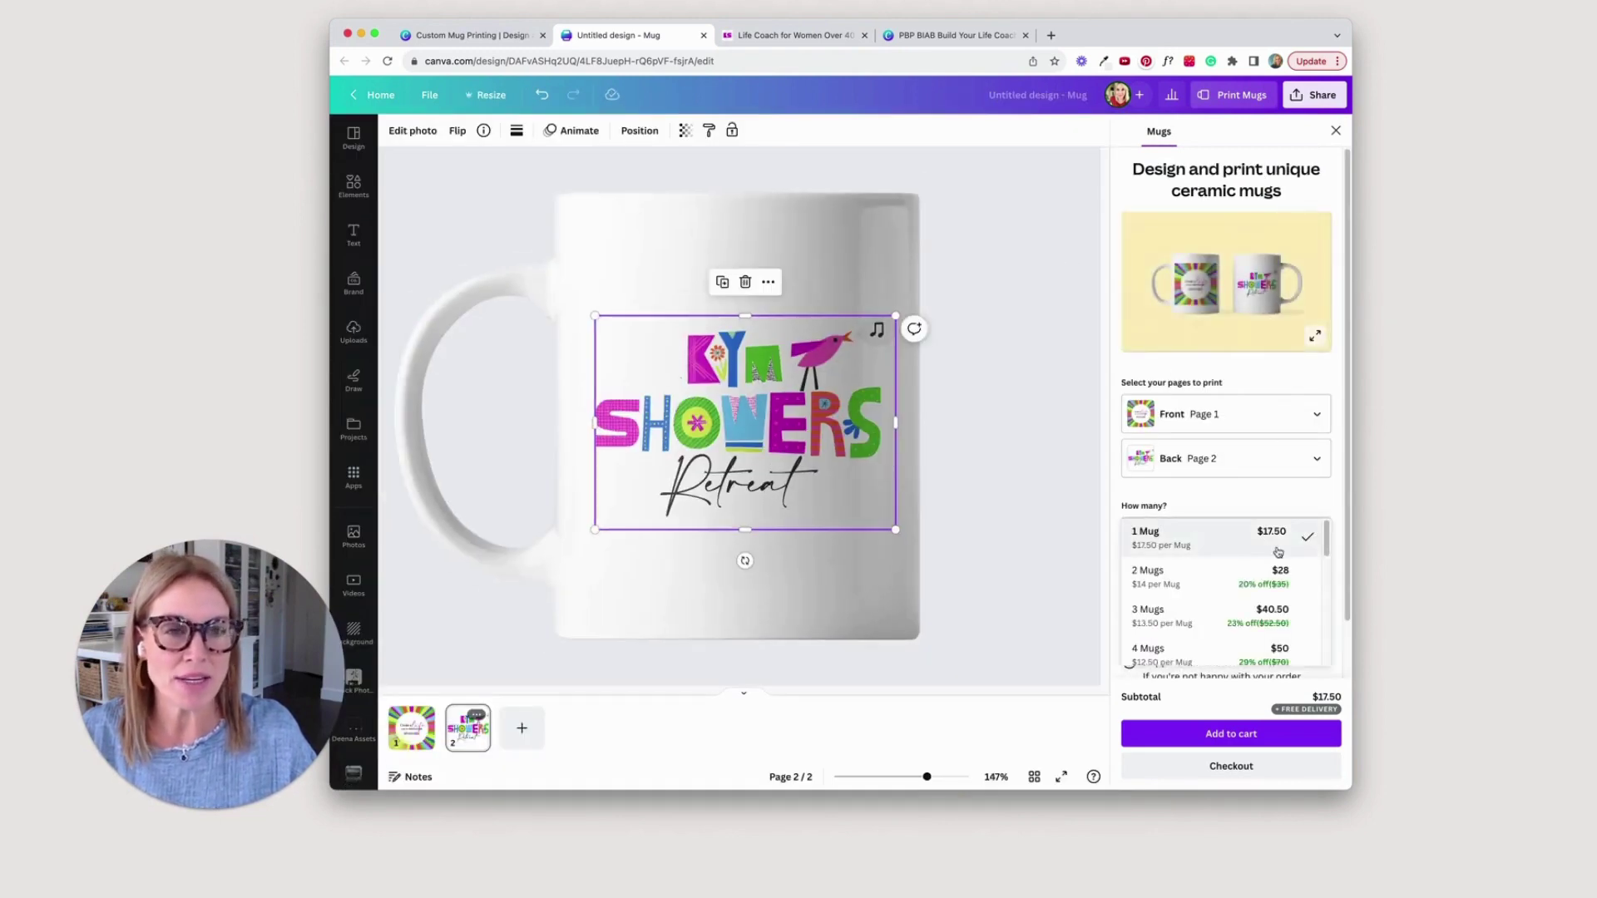
mouse_move(1327, 542)
left_mouse_down()
mouse_move(1325, 582)
mouse_move(1326, 536)
left_mouse_up()
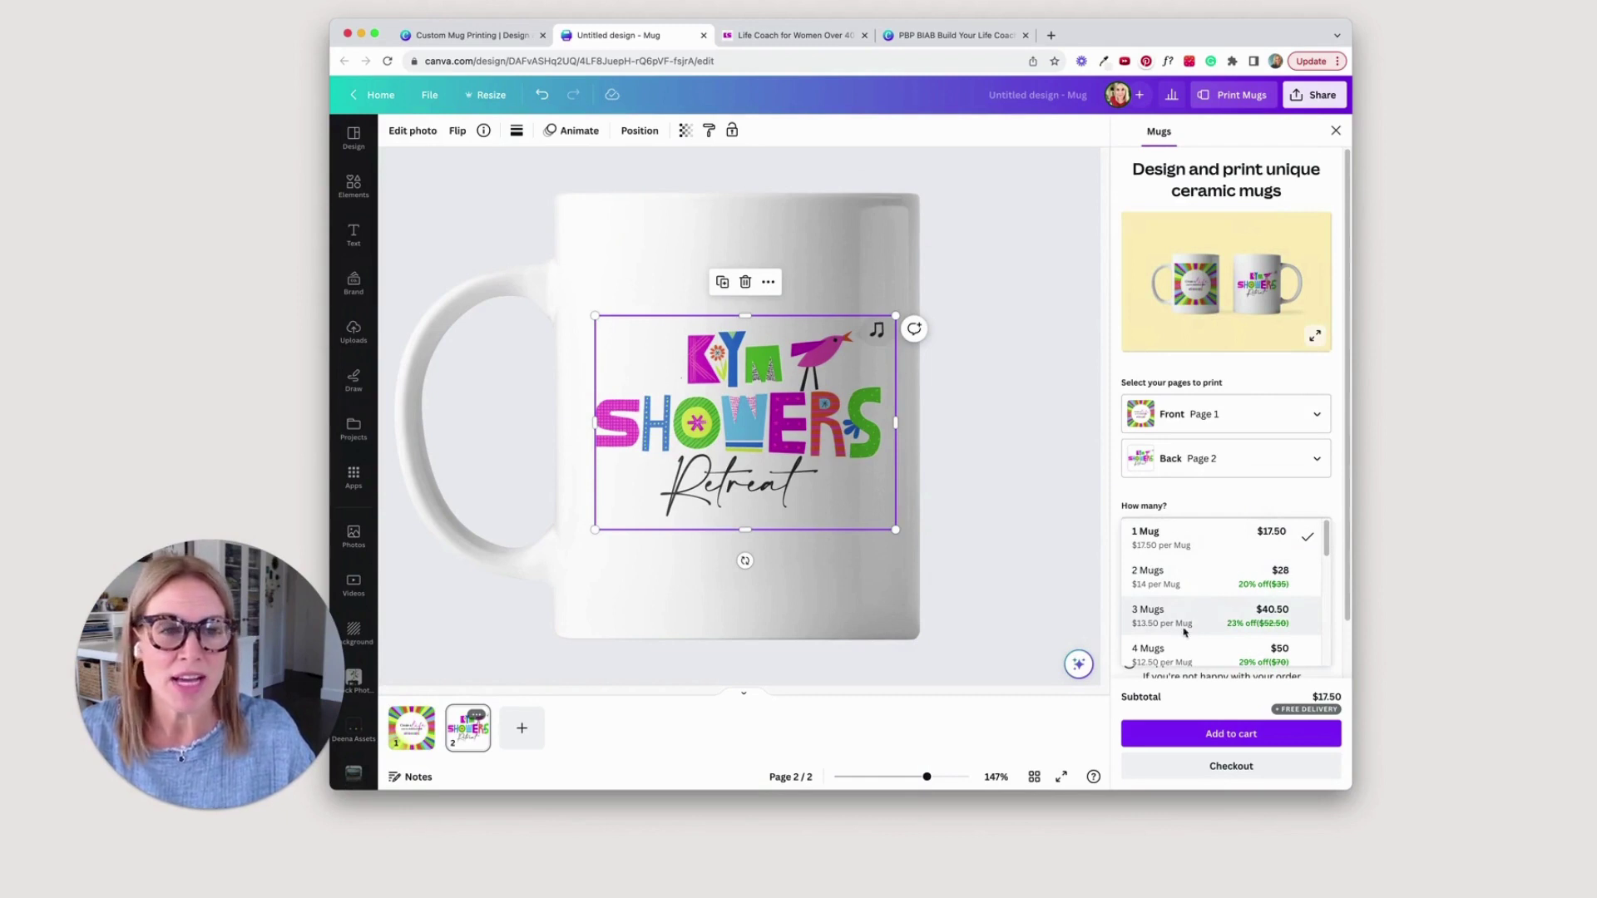
scroll(1193, 607, "down", 1)
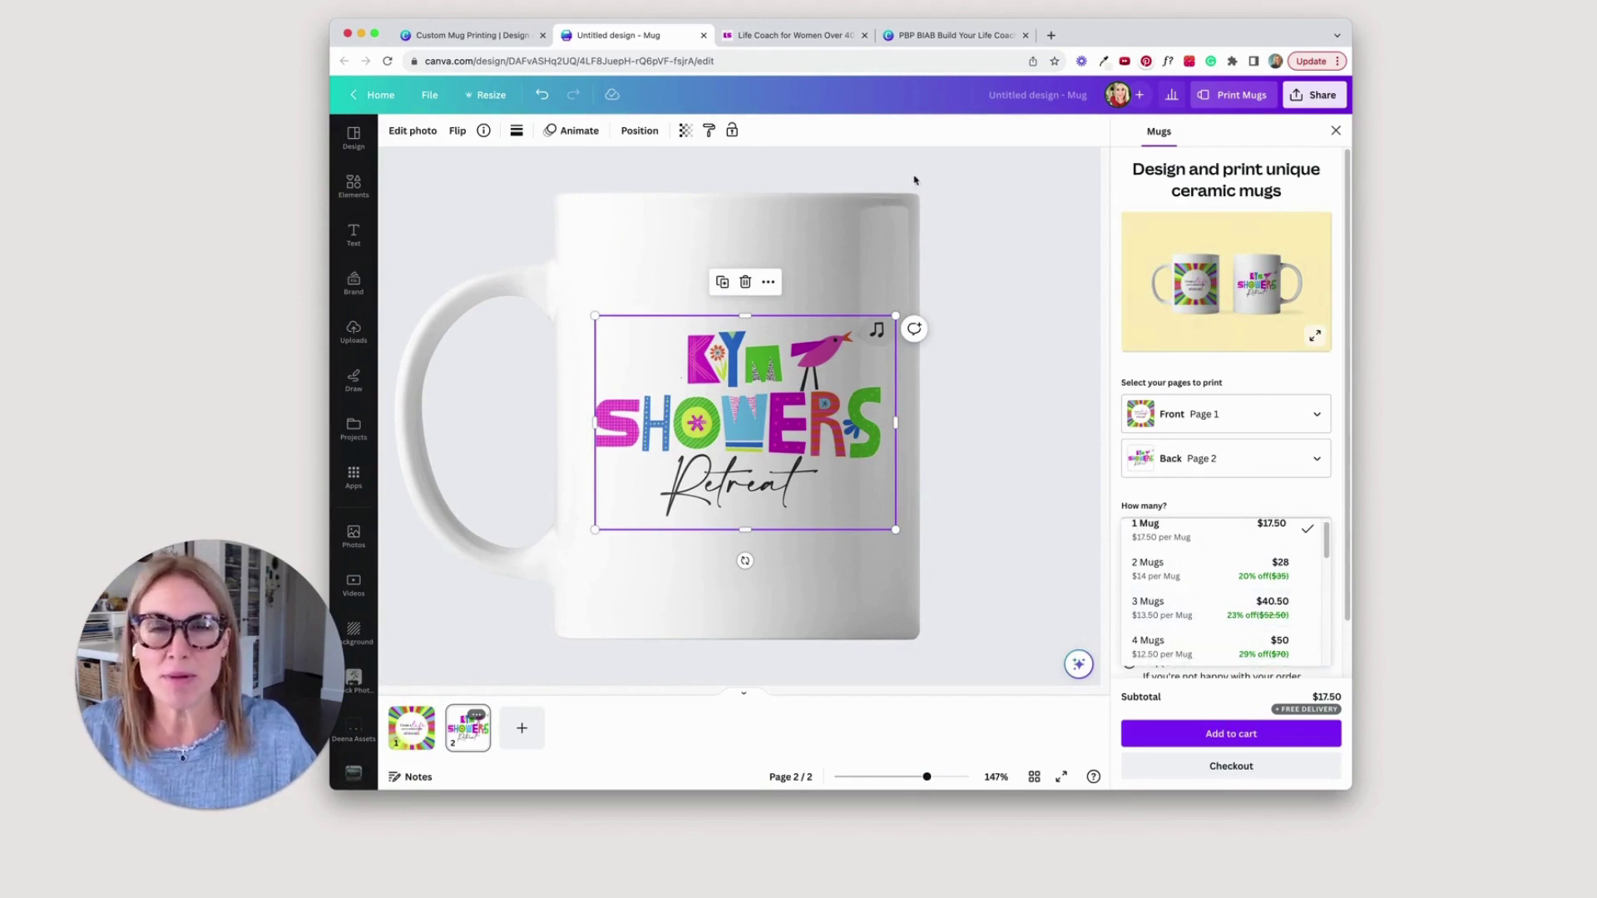